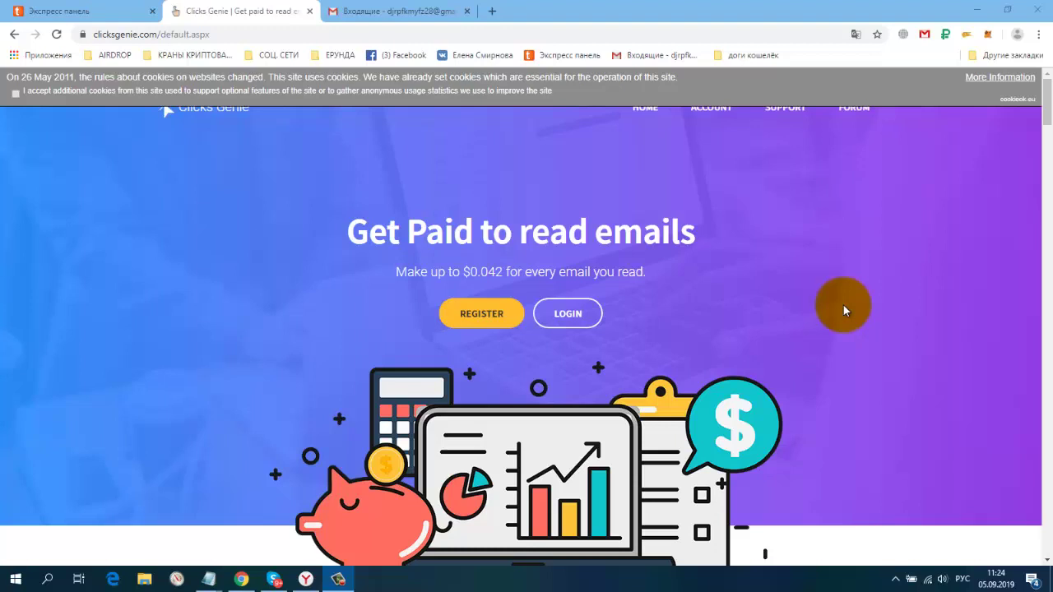
Look through the Clicks Genie home page, including its security, stats and registration sections
{"action": "scroll", "coordinate": [845, 310], "scroll_direction": "down", "scroll_amount": 10}
{"action": "scroll", "coordinate": [843, 310], "scroll_direction": "down", "scroll_amount": 7}
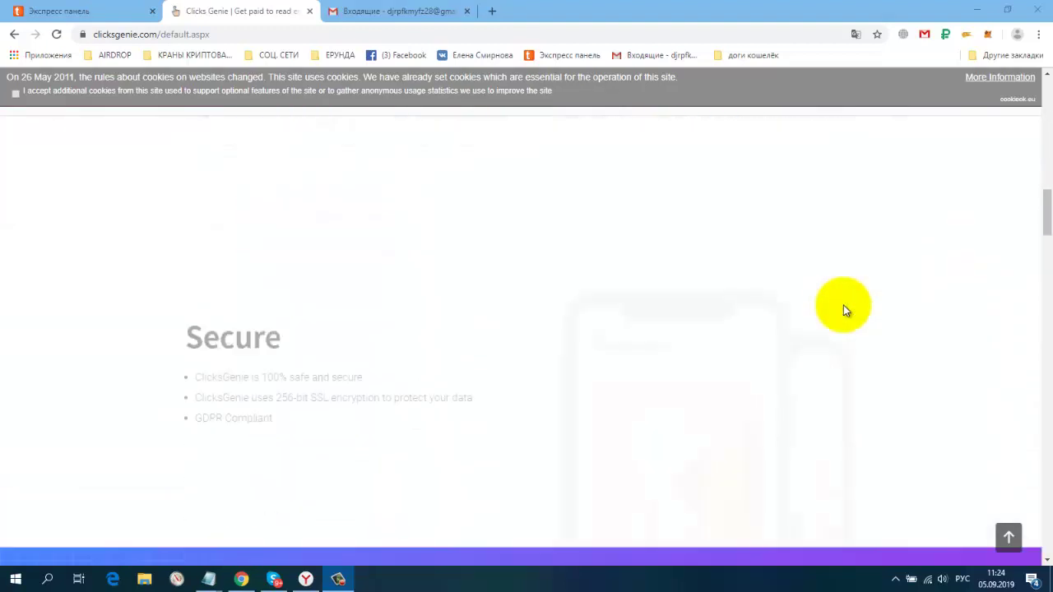
{"action": "scroll", "coordinate": [843, 309], "scroll_direction": "down", "scroll_amount": 8}
{"action": "scroll", "coordinate": [843, 308], "scroll_direction": "up", "scroll_amount": 1}
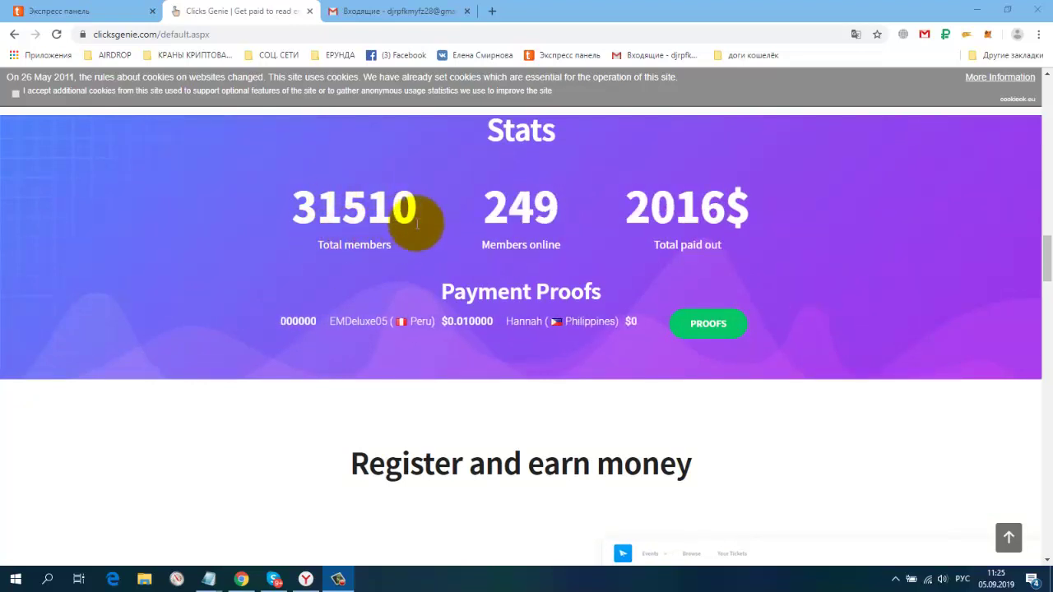
{"action": "left_click", "coordinate": [903, 238]}
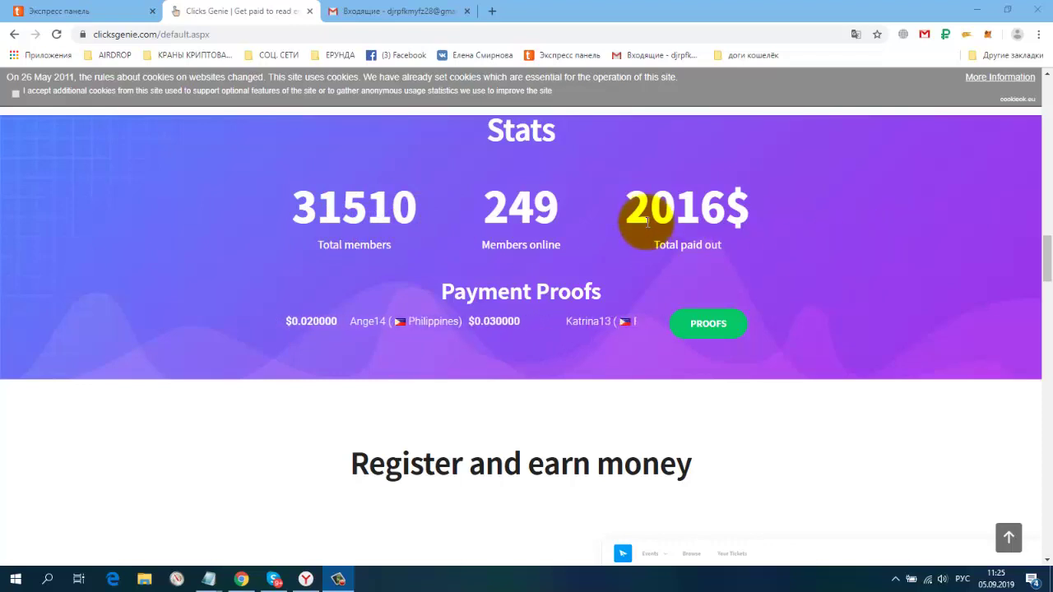
{"action": "scroll", "coordinate": [817, 237], "scroll_direction": "down", "scroll_amount": 4}
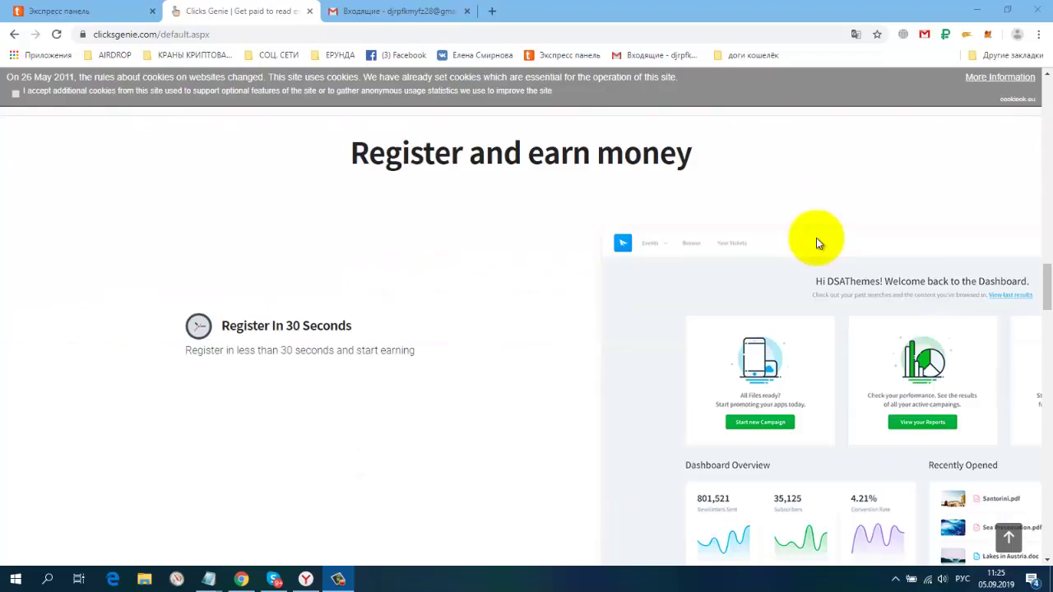
{"action": "scroll", "coordinate": [817, 239], "scroll_direction": "down", "scroll_amount": 4}
{"action": "scroll", "coordinate": [817, 238], "scroll_direction": "up", "scroll_amount": 5}
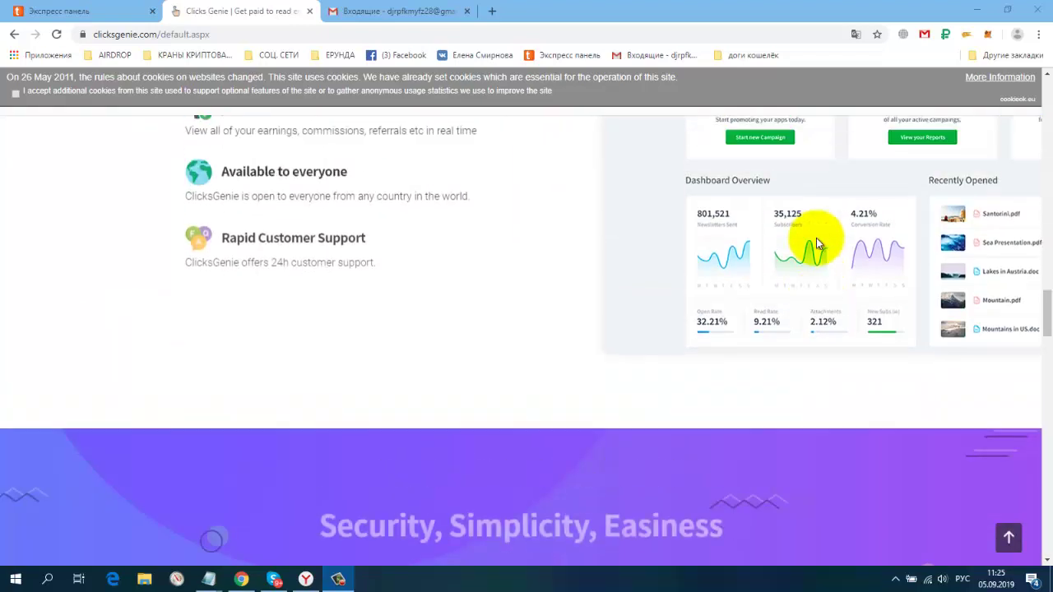
{"action": "scroll", "coordinate": [817, 246], "scroll_direction": "up", "scroll_amount": 12}
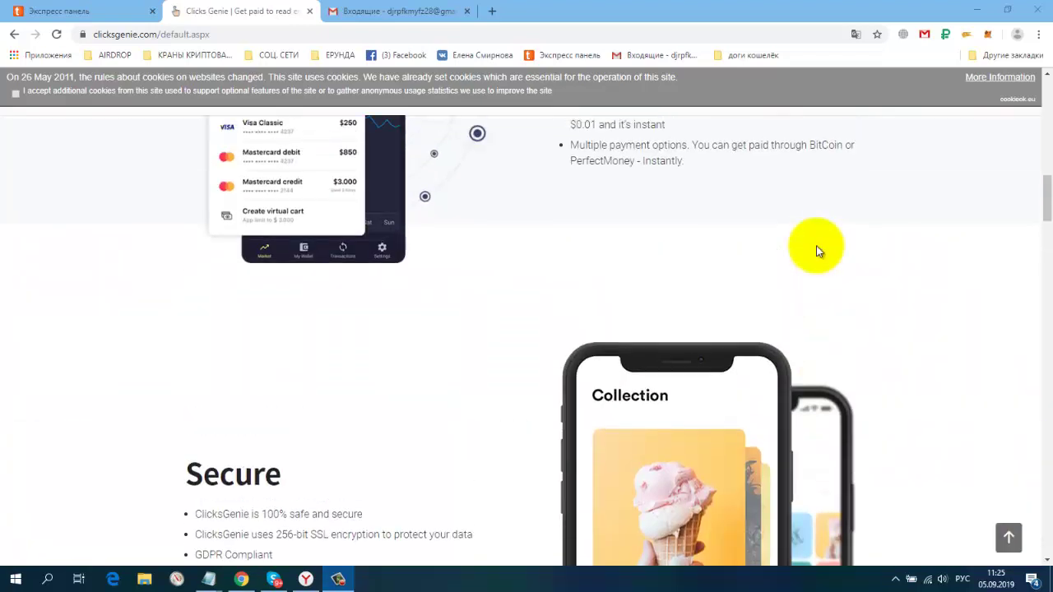
{"action": "scroll", "coordinate": [817, 247], "scroll_direction": "up", "scroll_amount": 10}
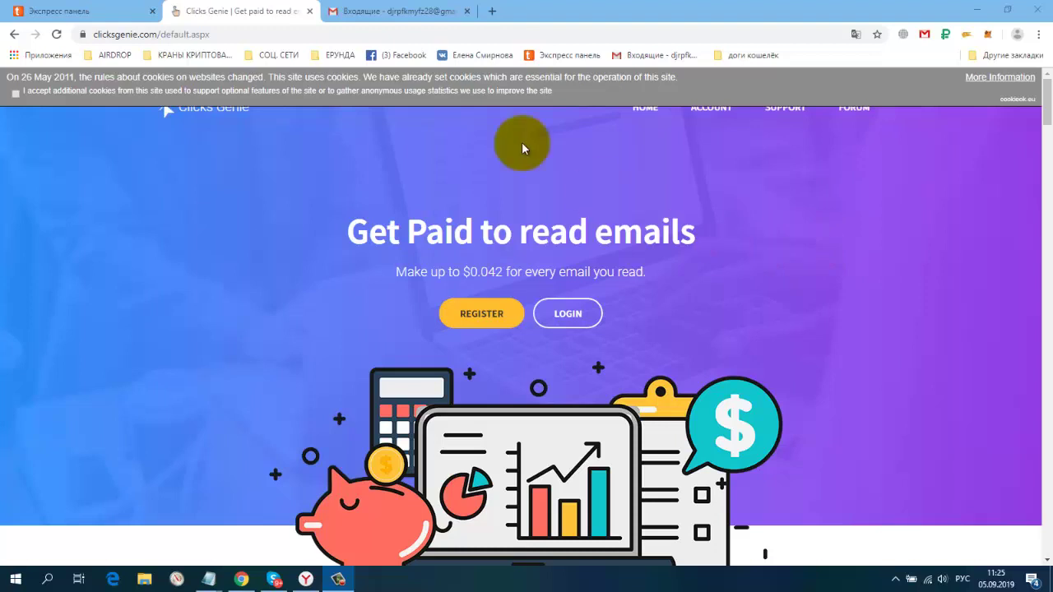
Switch to Gmail, view the Activation Link email among the notifications (Оповещения), and return to the inbox
{"action": "left_click", "coordinate": [403, 10]}
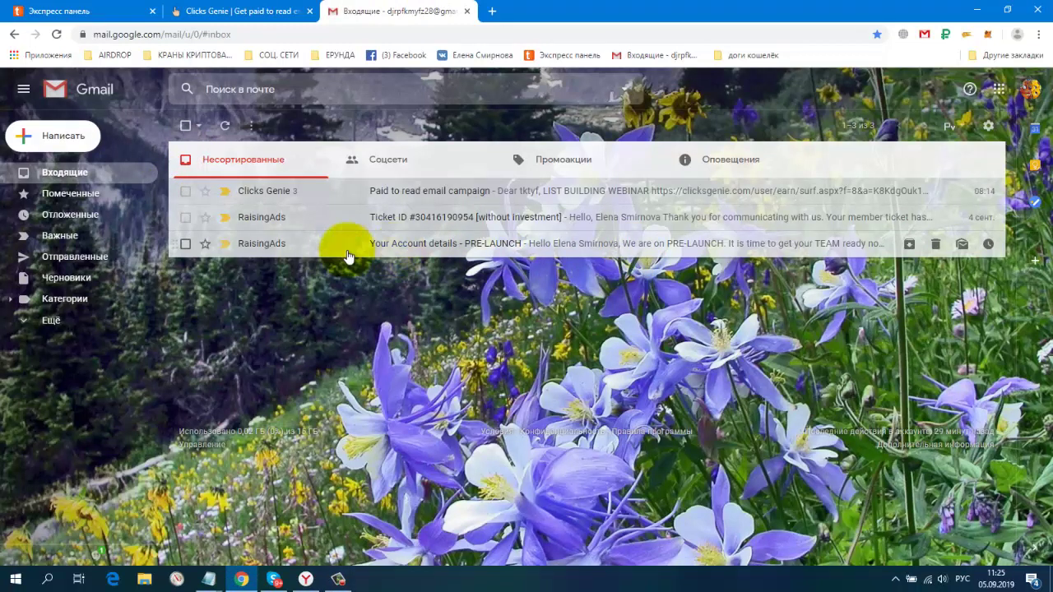
{"action": "left_click", "coordinate": [481, 311]}
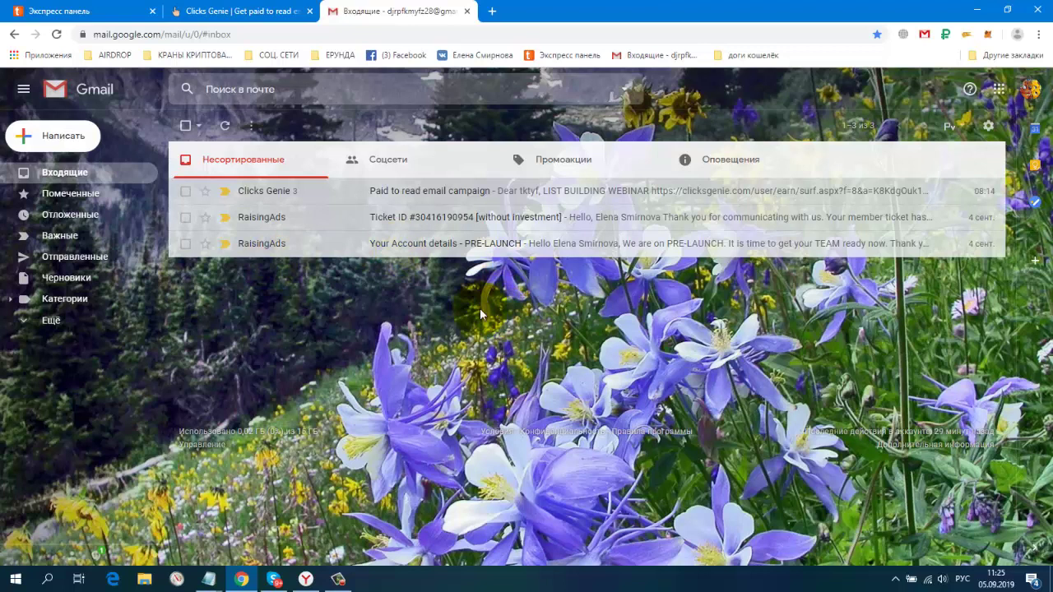
{"action": "left_click", "coordinate": [750, 166]}
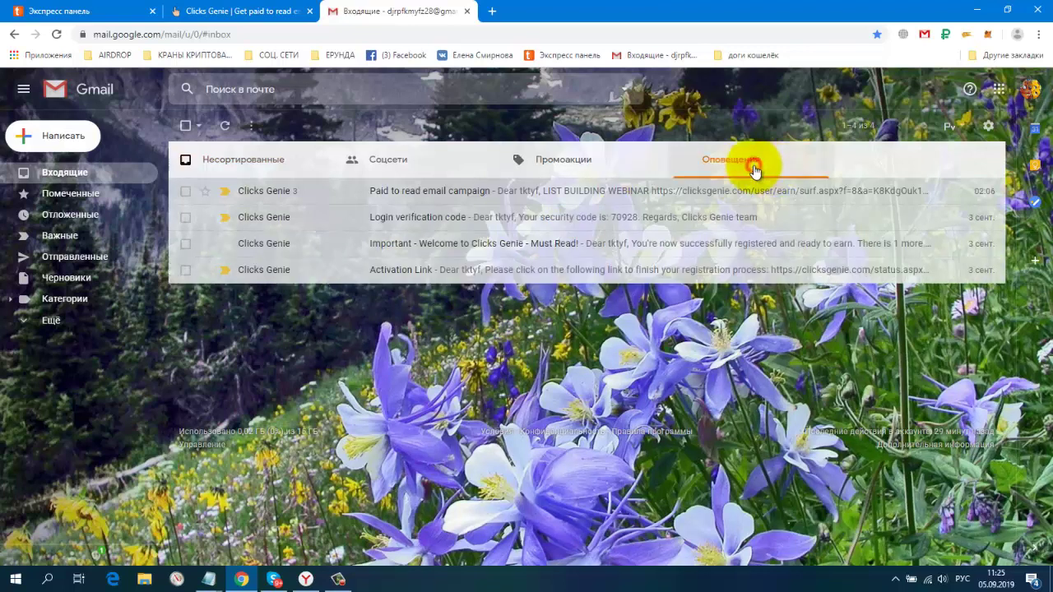
{"action": "left_click", "coordinate": [540, 272]}
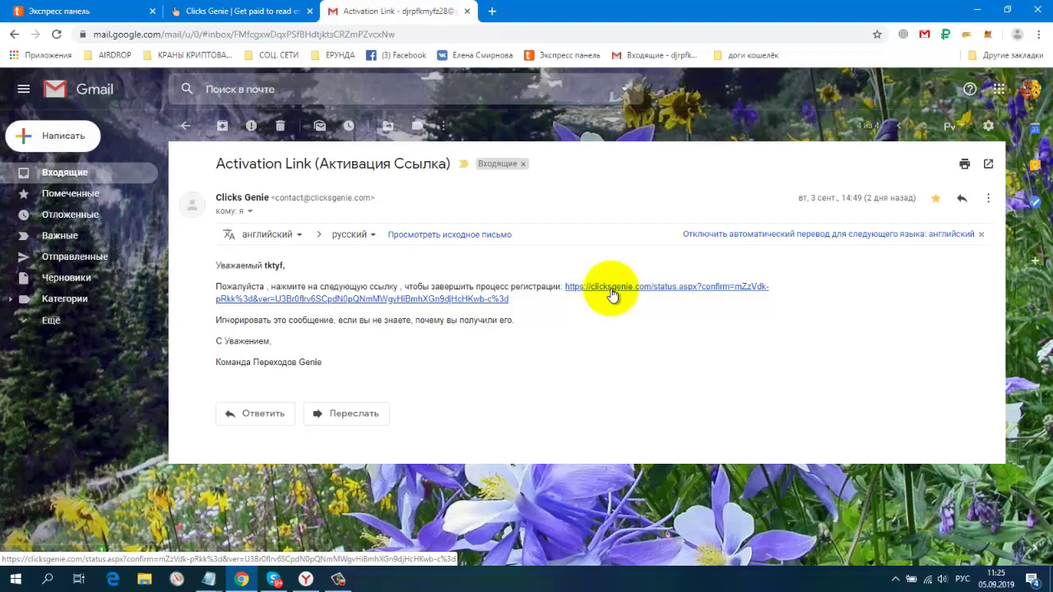
{"action": "left_click", "coordinate": [185, 126]}
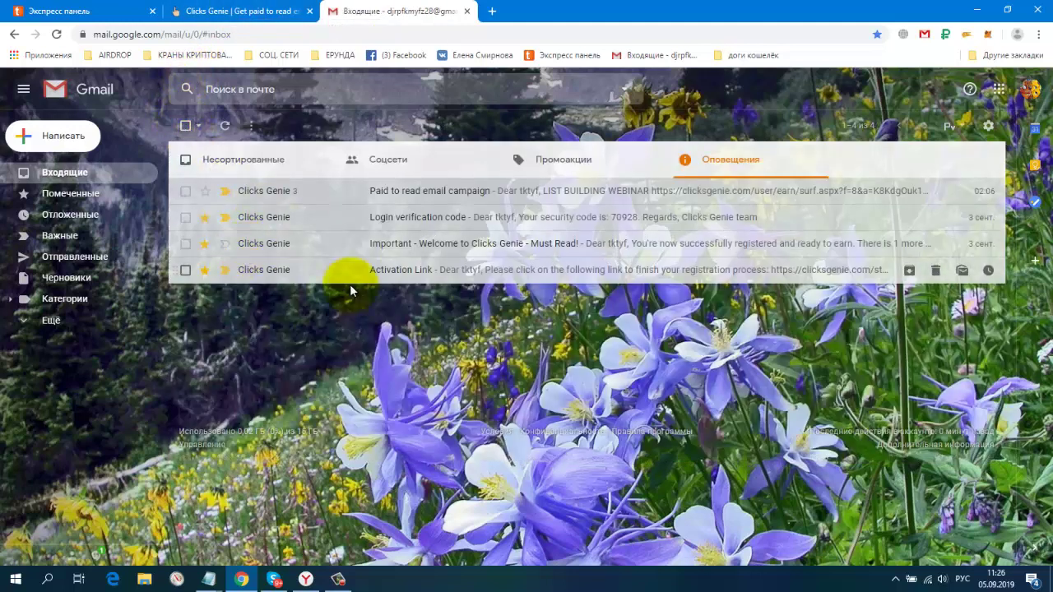
Switch back to the Clicks Genie site and open the account summary page
{"action": "left_click", "coordinate": [251, 11]}
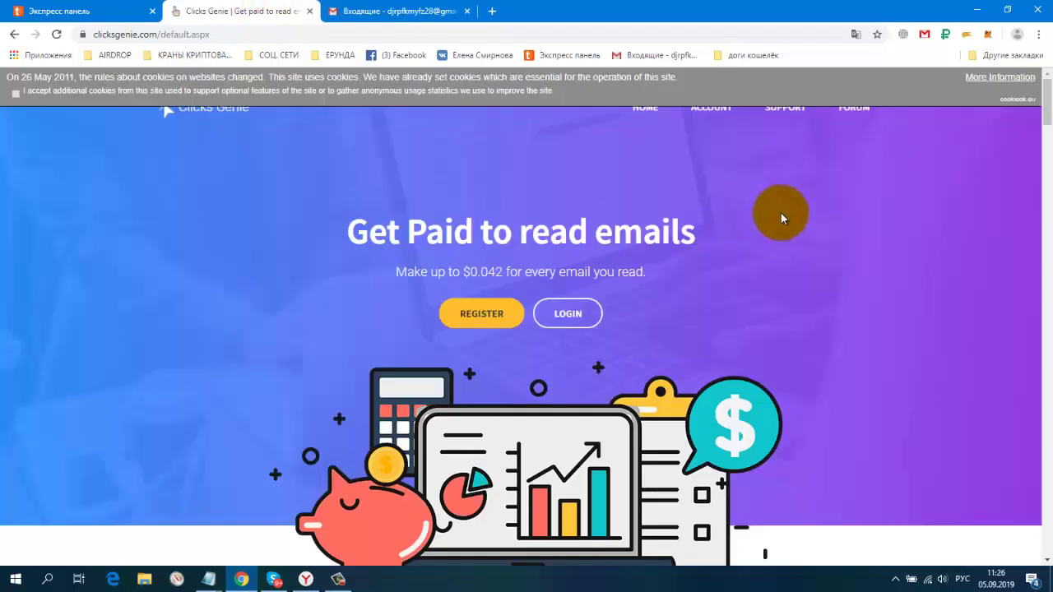
{"action": "left_click", "coordinate": [704, 114]}
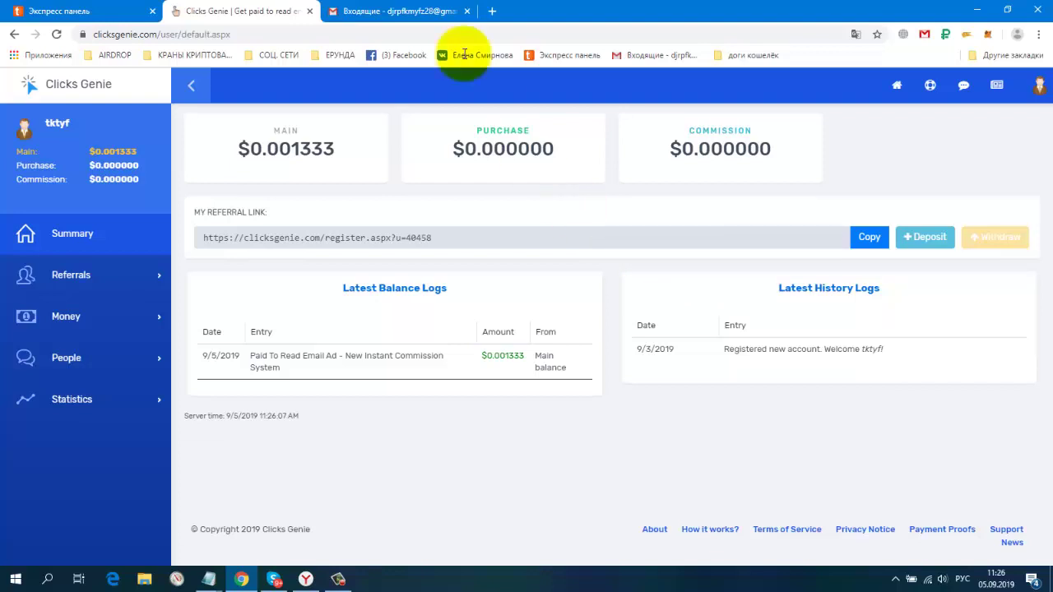
Open the "Important - Welcome to Clicks Genie - Must Read!" email in Gmail and read its instructions for adding the sender to contacts
{"action": "left_click", "coordinate": [401, 10]}
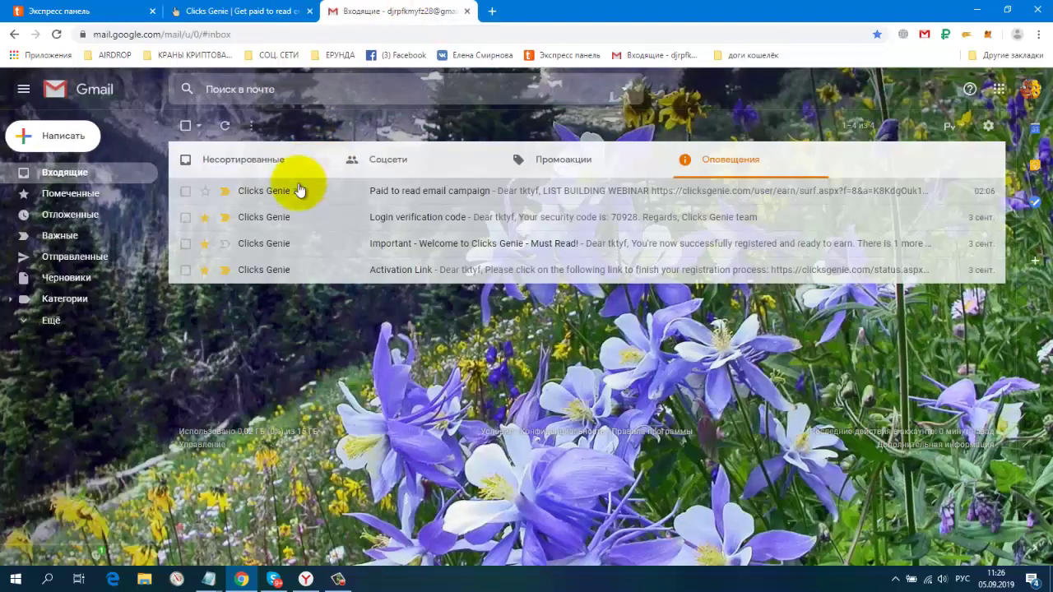
{"action": "left_click", "coordinate": [624, 249]}
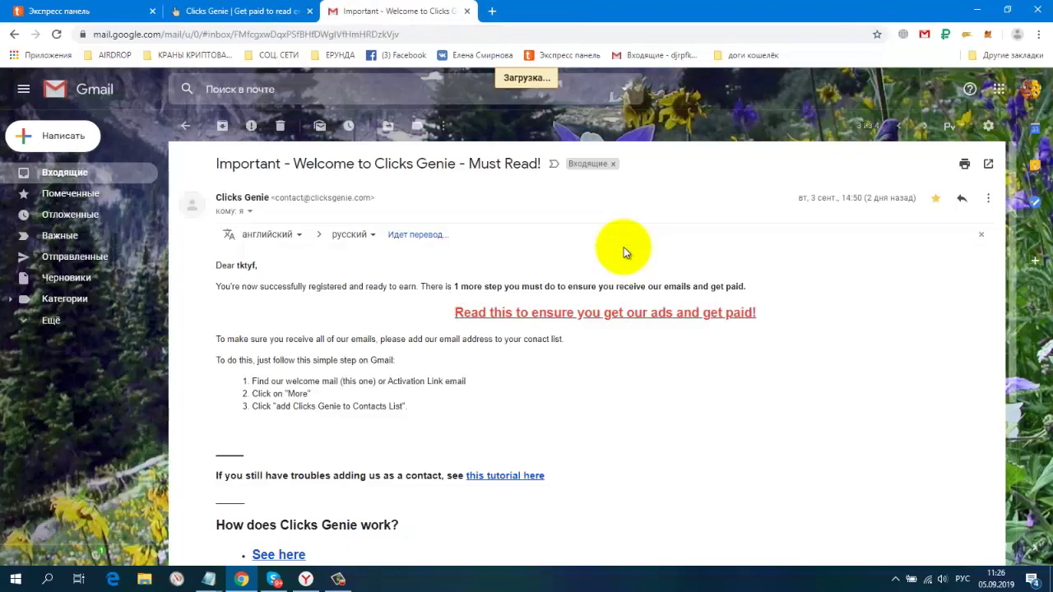
{"action": "scroll", "coordinate": [798, 280], "scroll_direction": "down", "scroll_amount": 2}
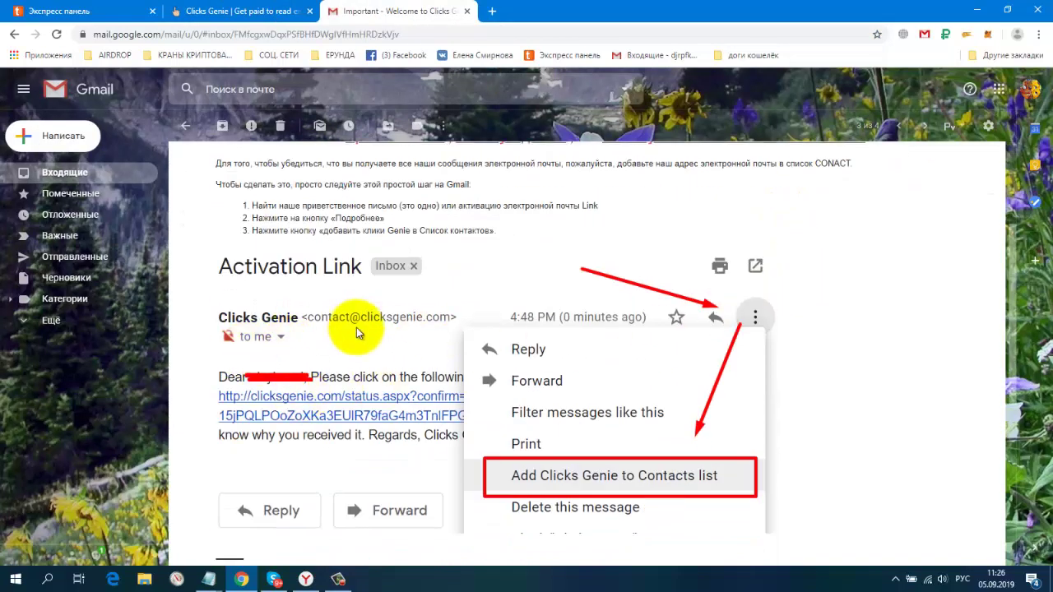
{"action": "scroll", "coordinate": [263, 325], "scroll_direction": "up", "scroll_amount": 1}
{"action": "scroll", "coordinate": [360, 286], "scroll_direction": "up", "scroll_amount": 1}
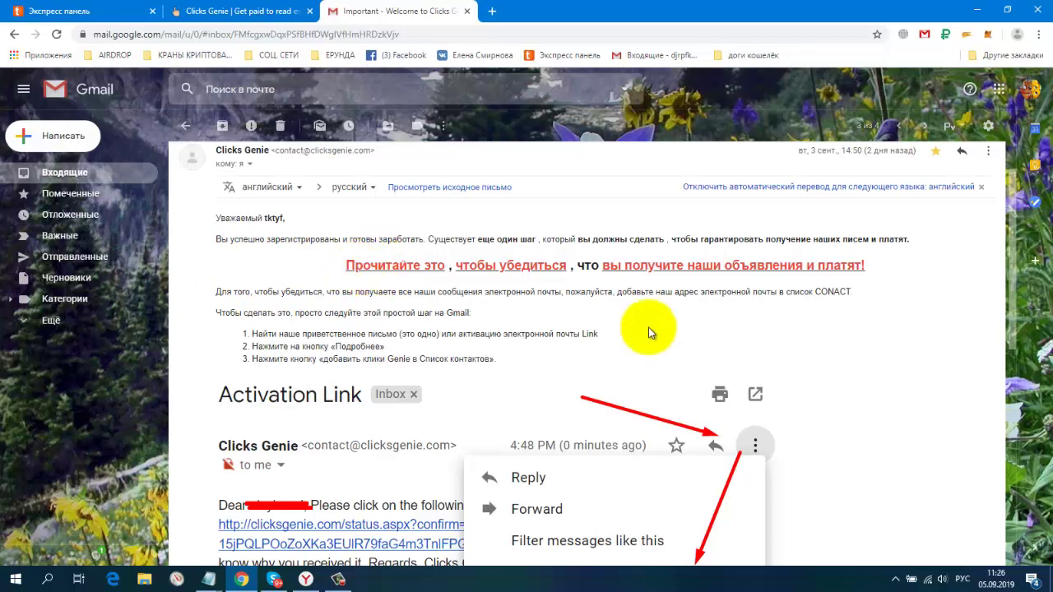
{"action": "scroll", "coordinate": [864, 348], "scroll_direction": "down", "scroll_amount": 2}
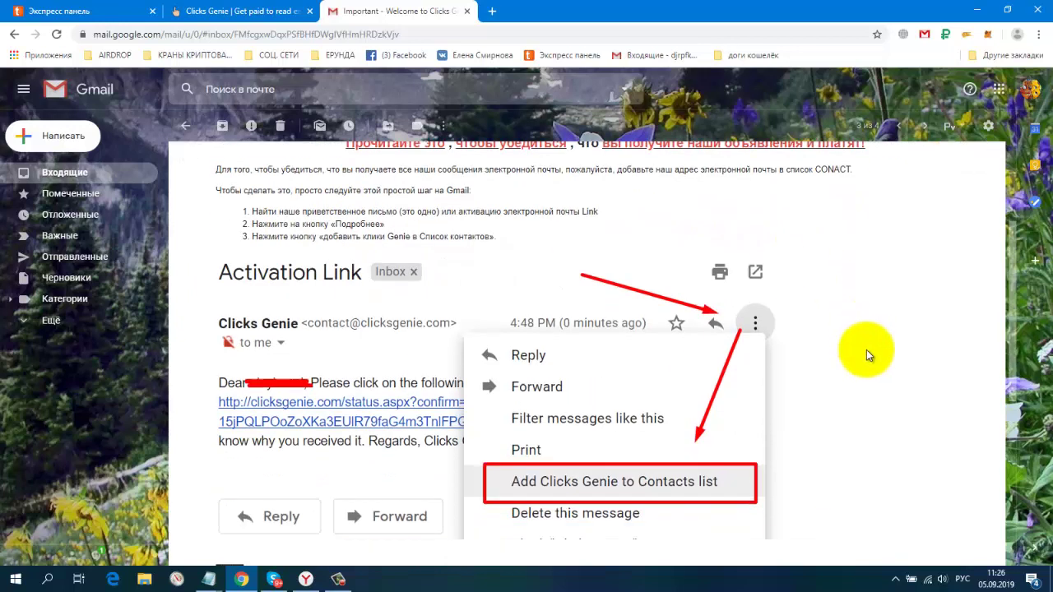
{"action": "scroll", "coordinate": [831, 327], "scroll_direction": "up", "scroll_amount": 3}
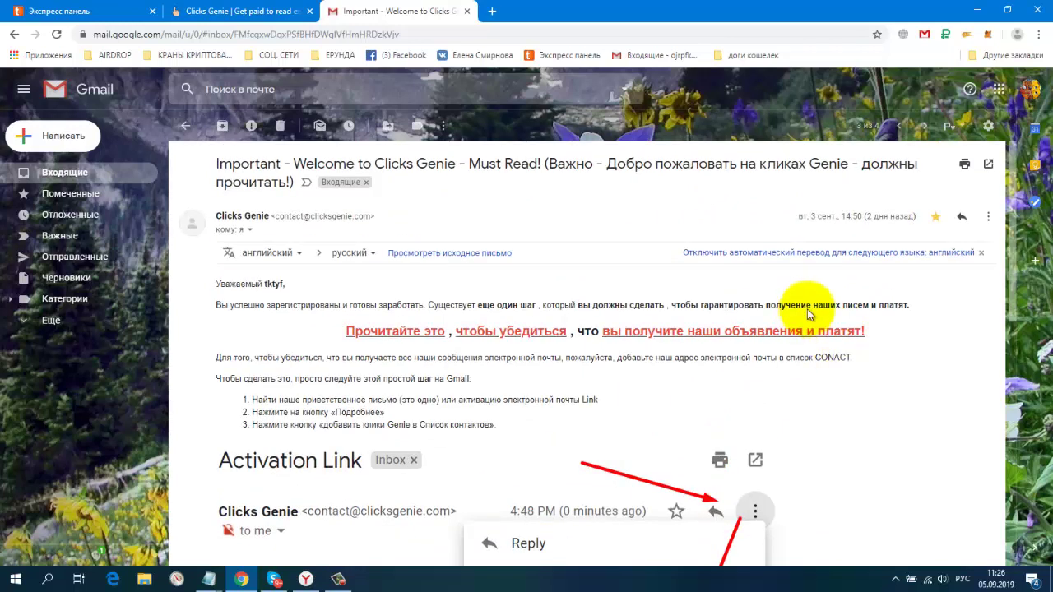
Inspect the additional message actions, read the rest of the welcome email with its help links and account rules, and return to the inbox
{"action": "left_click", "coordinate": [988, 218]}
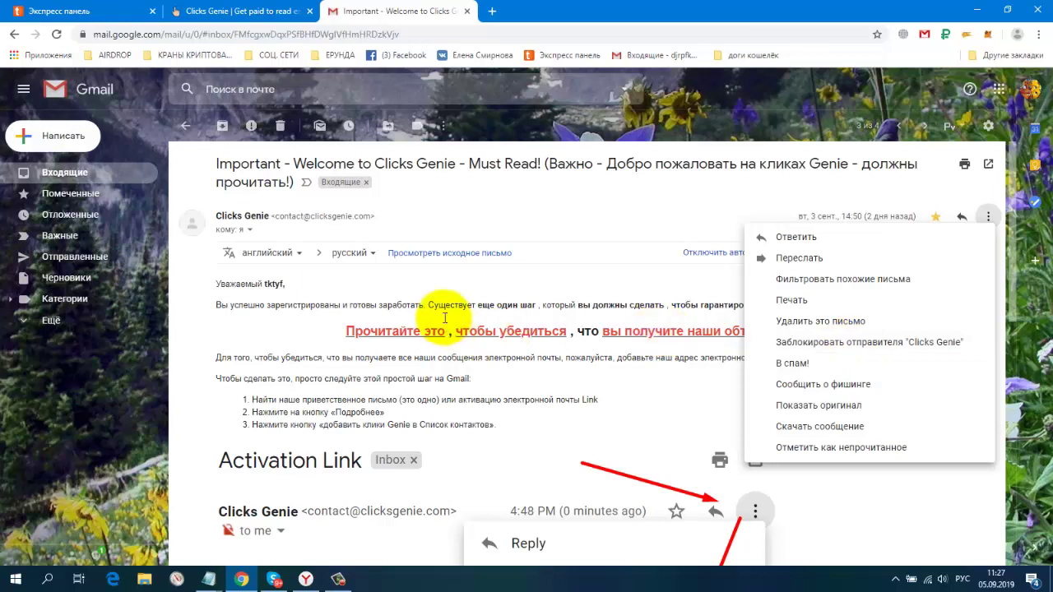
{"action": "left_click", "coordinate": [562, 221]}
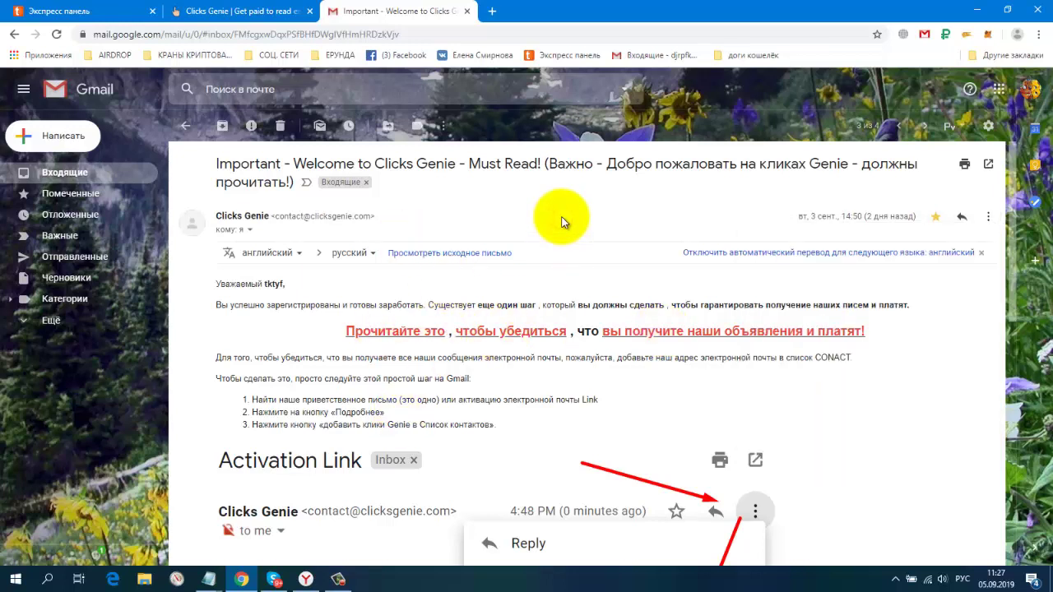
{"action": "scroll", "coordinate": [581, 279], "scroll_direction": "down", "scroll_amount": 3}
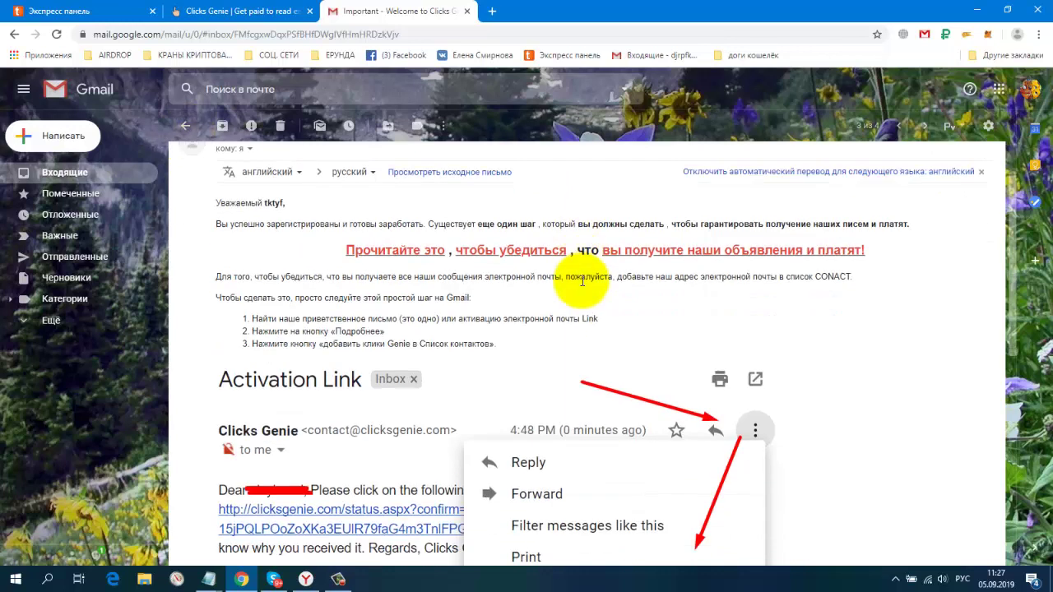
{"action": "scroll", "coordinate": [575, 289], "scroll_direction": "down", "scroll_amount": 3}
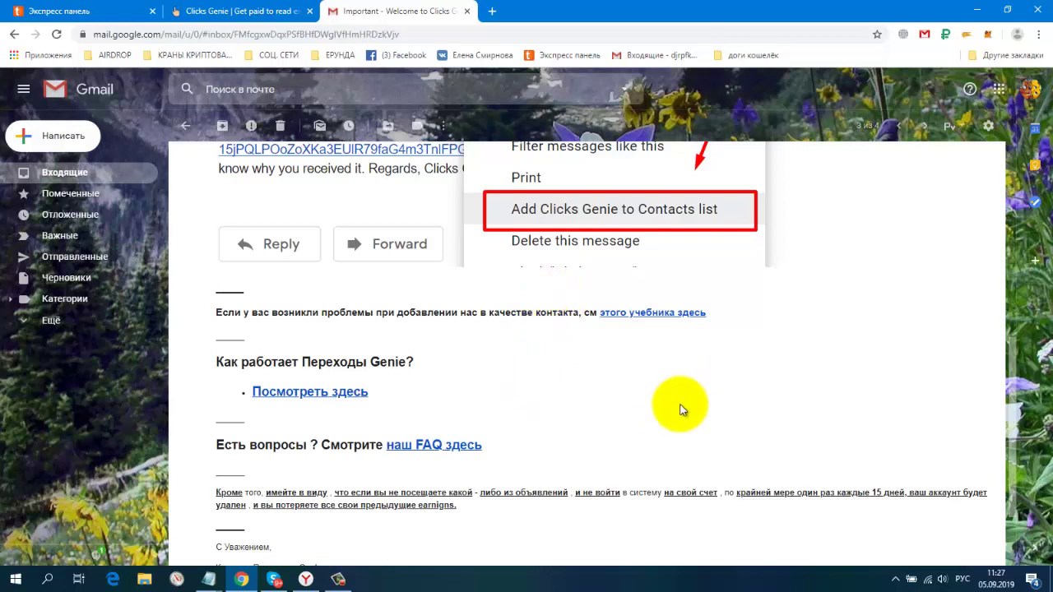
{"action": "scroll", "coordinate": [680, 414], "scroll_direction": "down", "scroll_amount": 1}
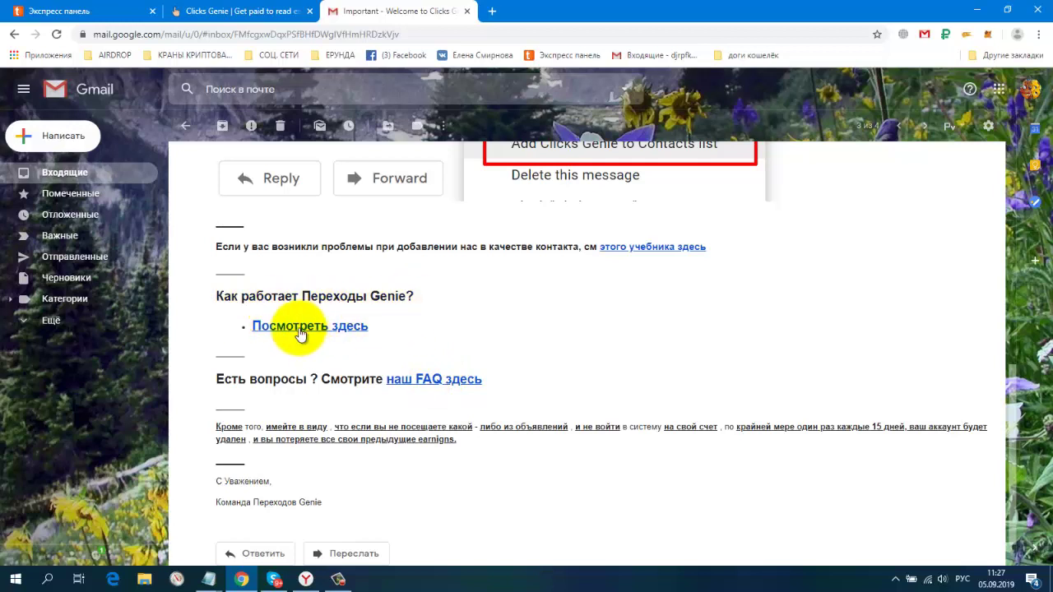
{"action": "scroll", "coordinate": [586, 351], "scroll_direction": "up", "scroll_amount": 4}
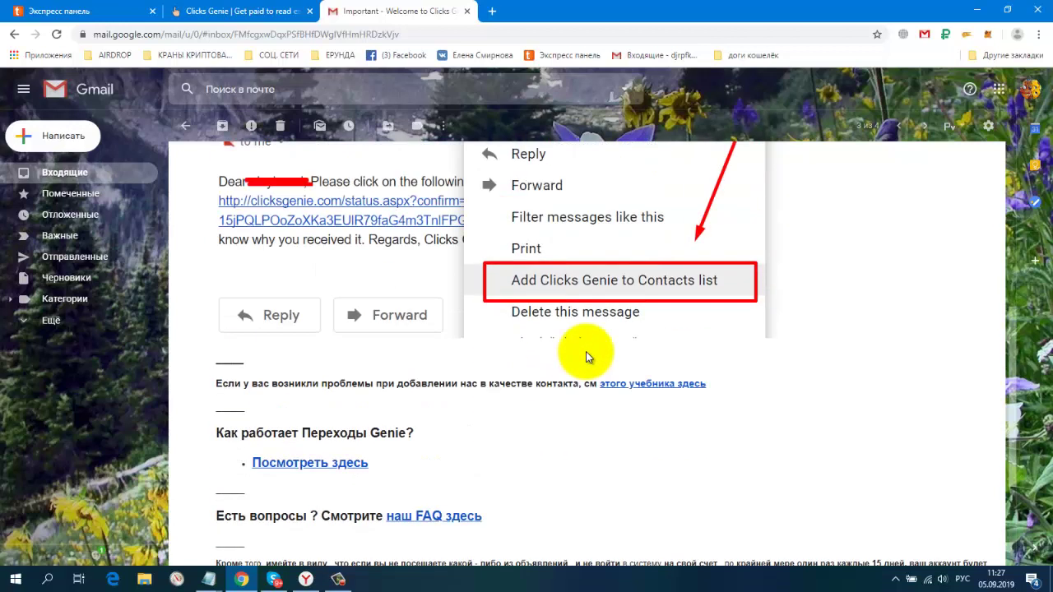
{"action": "scroll", "coordinate": [586, 351], "scroll_direction": "up", "scroll_amount": 3}
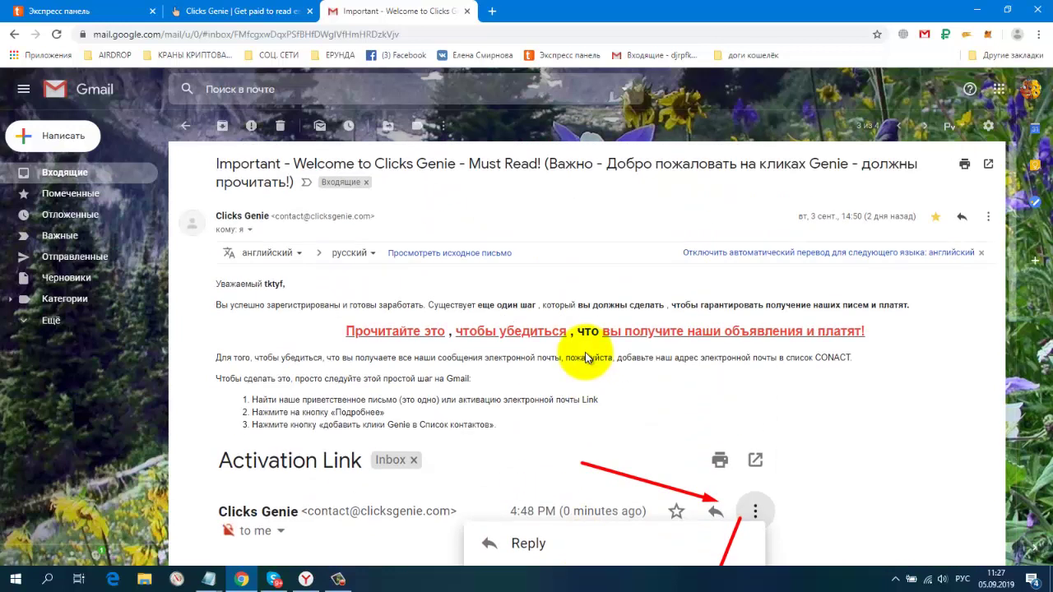
{"action": "left_click", "coordinate": [184, 125]}
Switch to the Clicks Genie account and copy the referral link from the summary page
{"action": "left_click", "coordinate": [221, 12]}
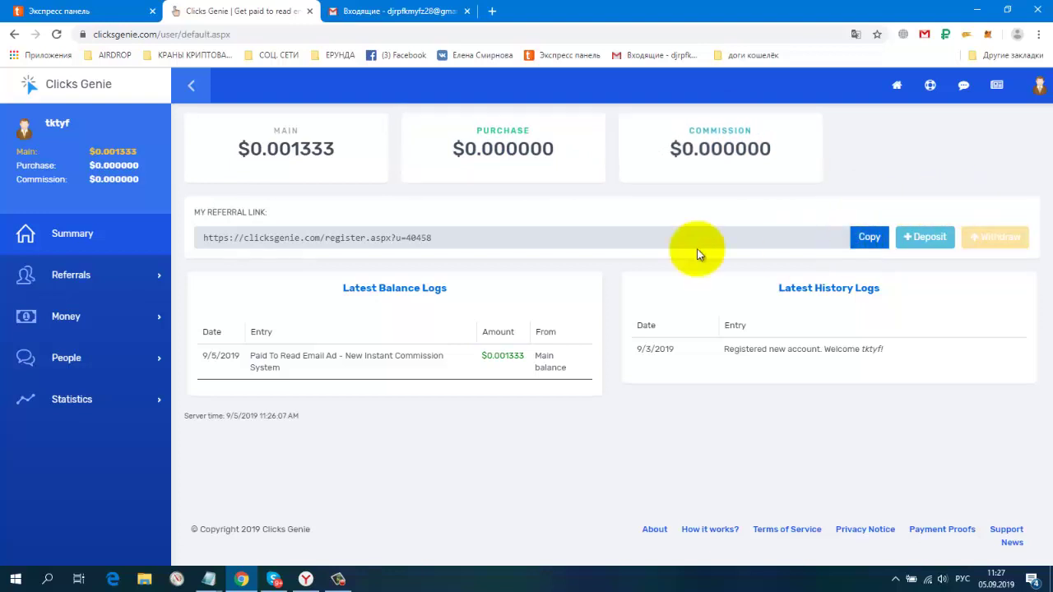
{"action": "left_click_drag", "start_coordinate": [447, 237], "coordinate": [365, 237]}
{"action": "left_click_drag", "start_coordinate": [274, 237], "coordinate": [188, 237]}
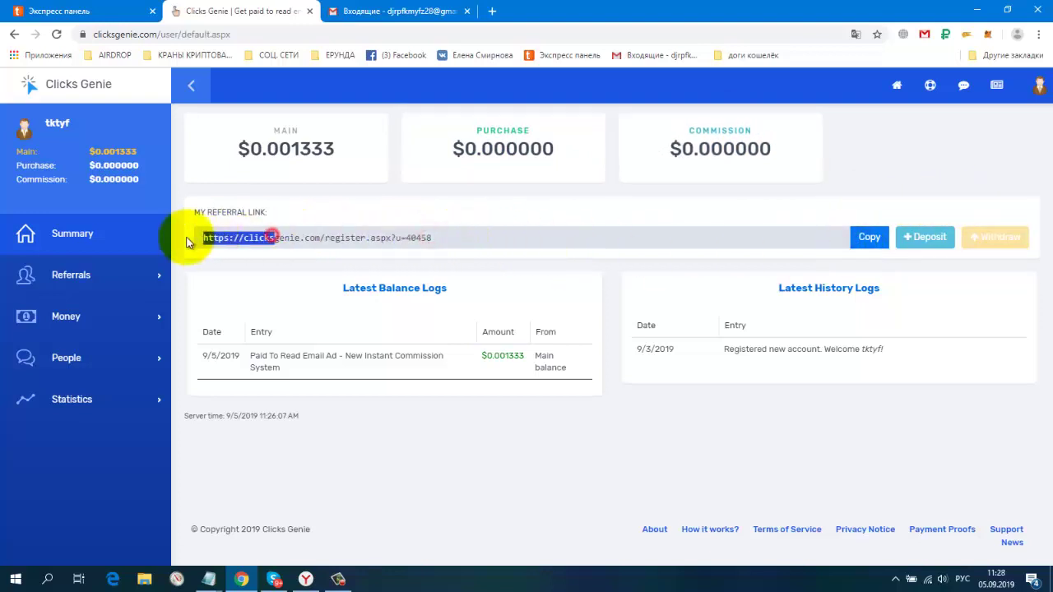
{"action": "left_click", "coordinate": [545, 232]}
{"action": "left_click", "coordinate": [870, 237]}
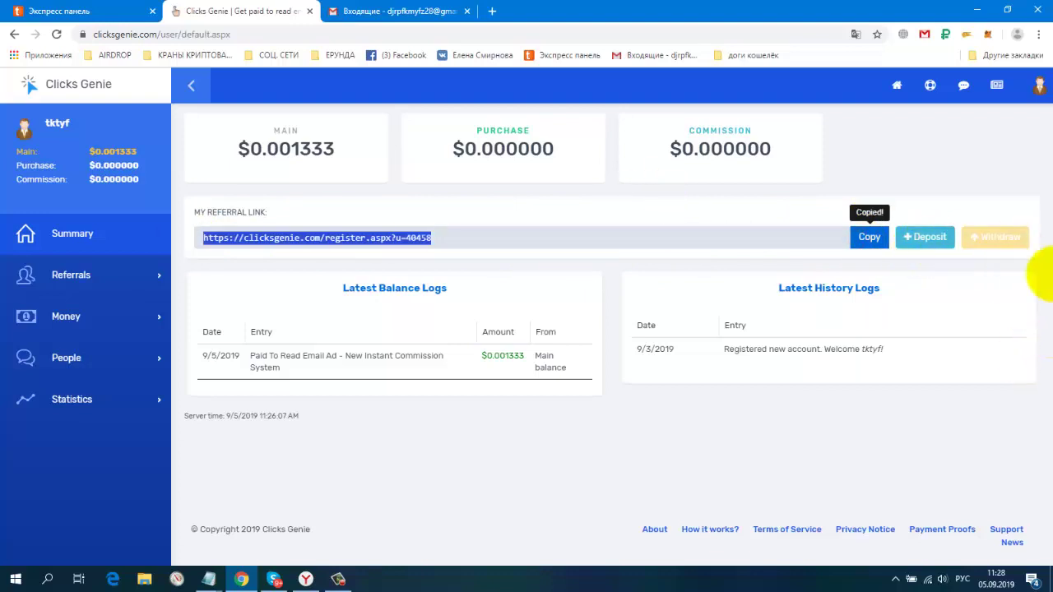
Open the withdrawal page and inspect which account balances funds can be withdrawn from, keeping Main as the source
{"action": "left_click", "coordinate": [990, 238]}
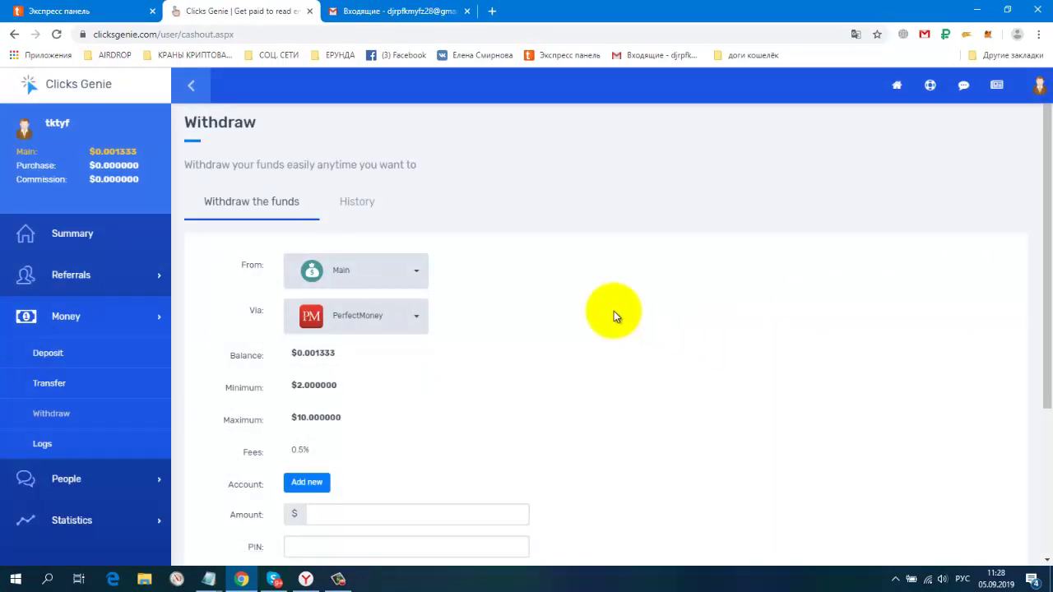
{"action": "scroll", "coordinate": [608, 311], "scroll_direction": "down", "scroll_amount": 1}
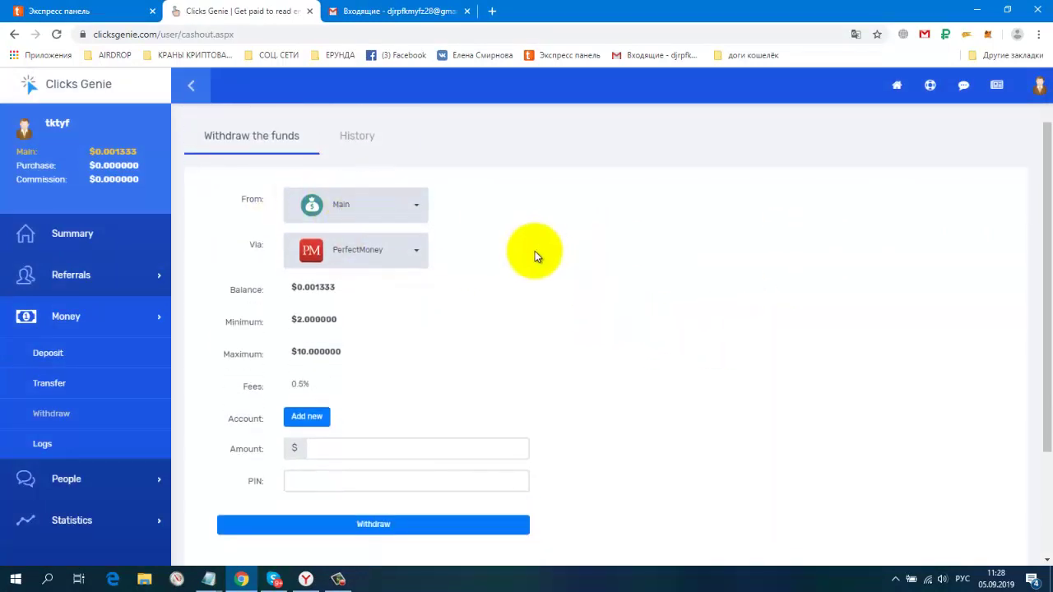
{"action": "left_click", "coordinate": [416, 207]}
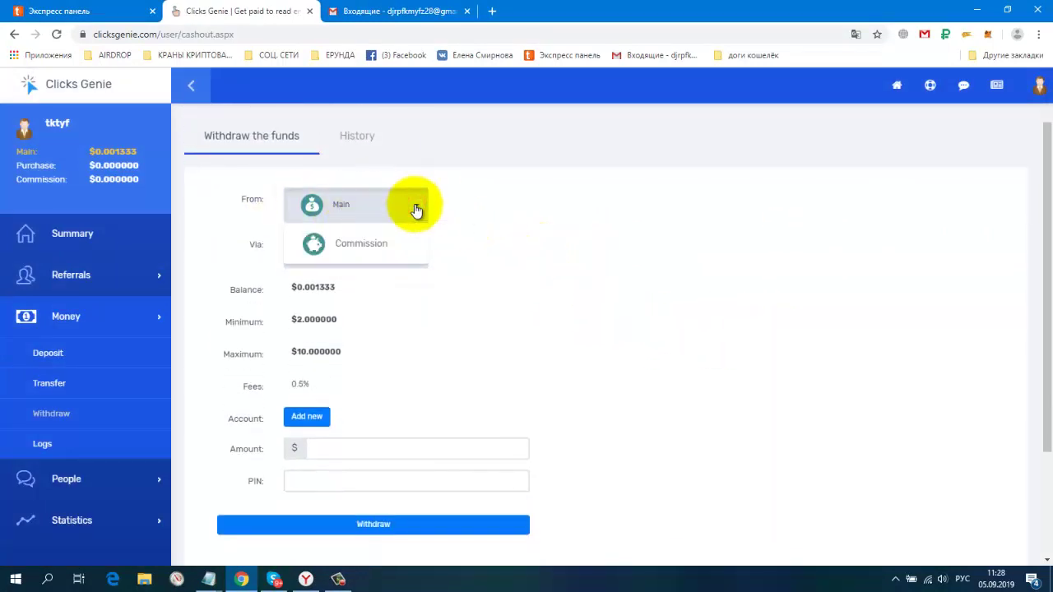
{"action": "left_click", "coordinate": [416, 208]}
{"action": "scroll", "coordinate": [563, 241], "scroll_direction": "down", "scroll_amount": 1}
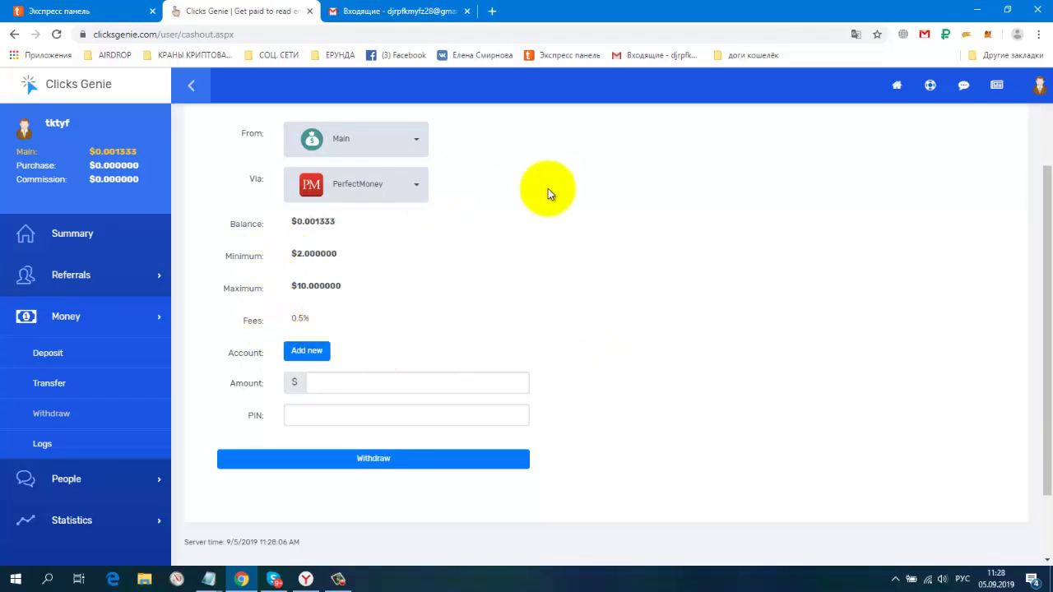
Choose FaucetHub as the withdrawal method and review its minimum, maximum, fees and the remaining form fields
{"action": "left_click", "coordinate": [417, 188]}
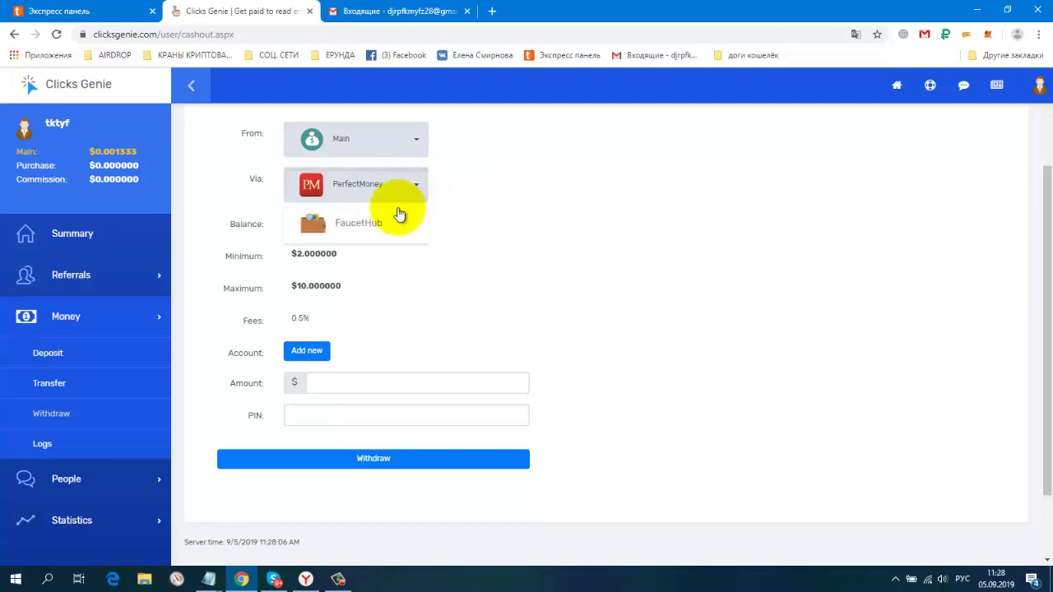
{"action": "left_click", "coordinate": [388, 228]}
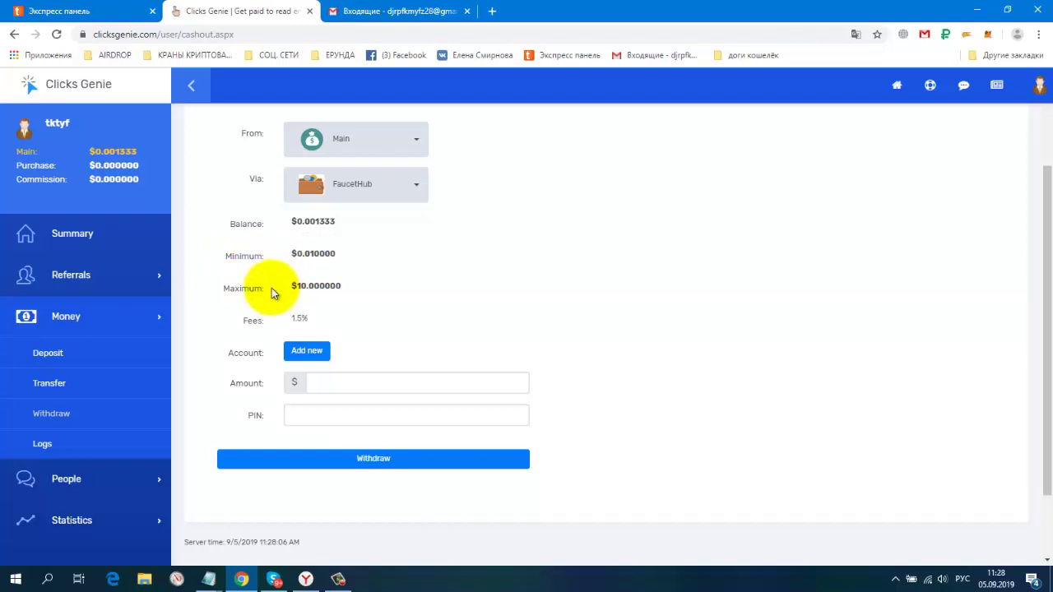
{"action": "scroll", "coordinate": [486, 305], "scroll_direction": "down", "scroll_amount": 2}
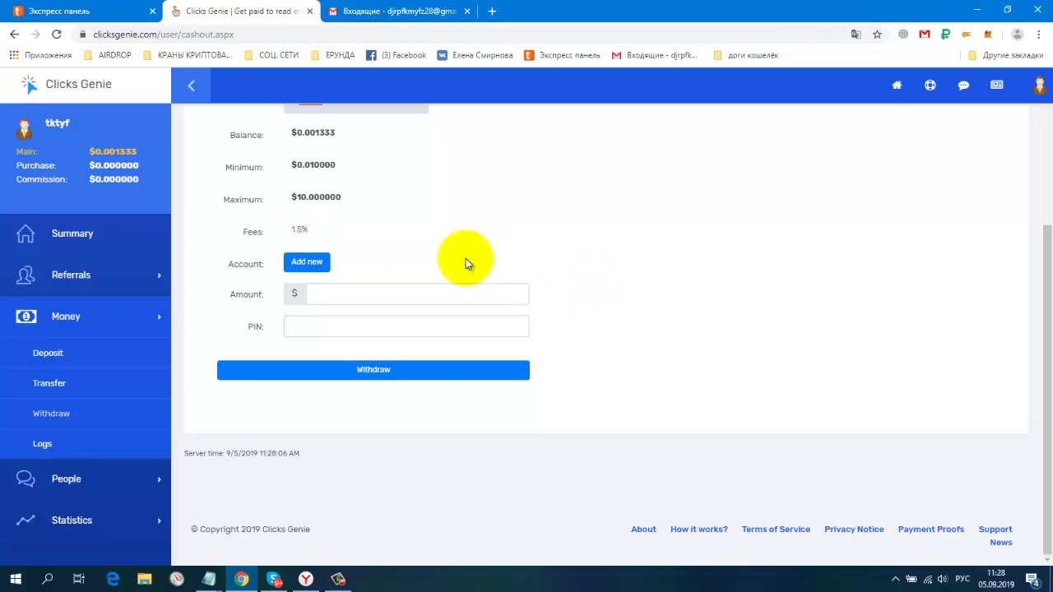
Return to the account summary and look over the options in the Referrals section
{"action": "left_click", "coordinate": [75, 233]}
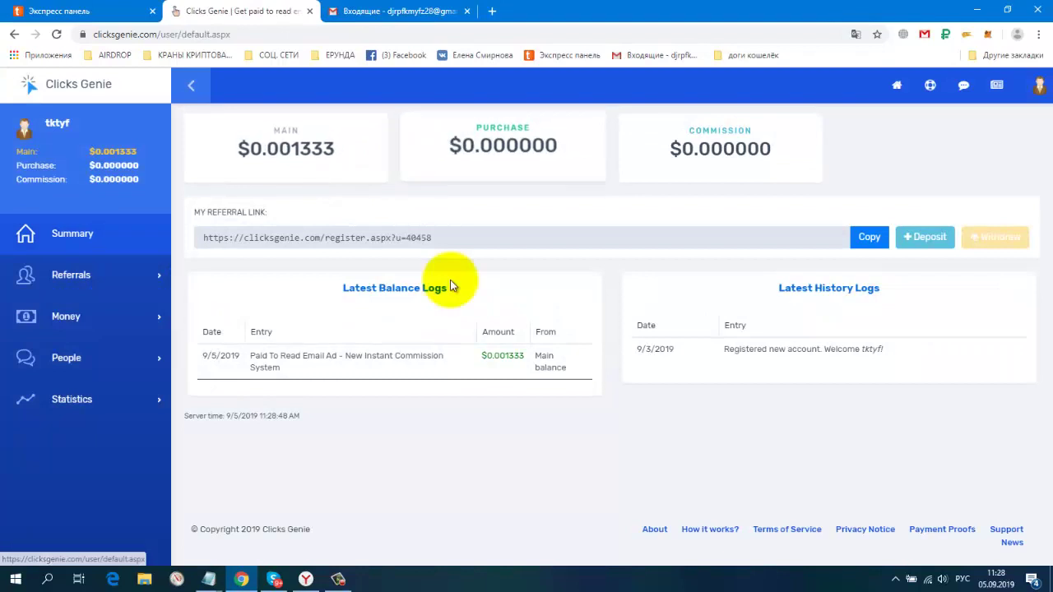
{"action": "left_click", "coordinate": [40, 284]}
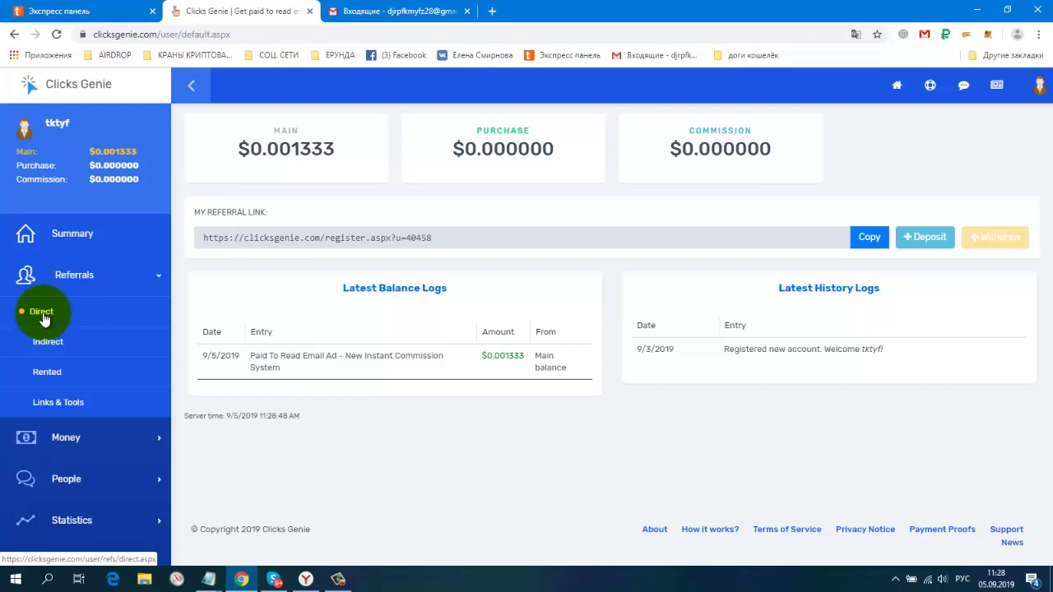
{"action": "left_click", "coordinate": [90, 276]}
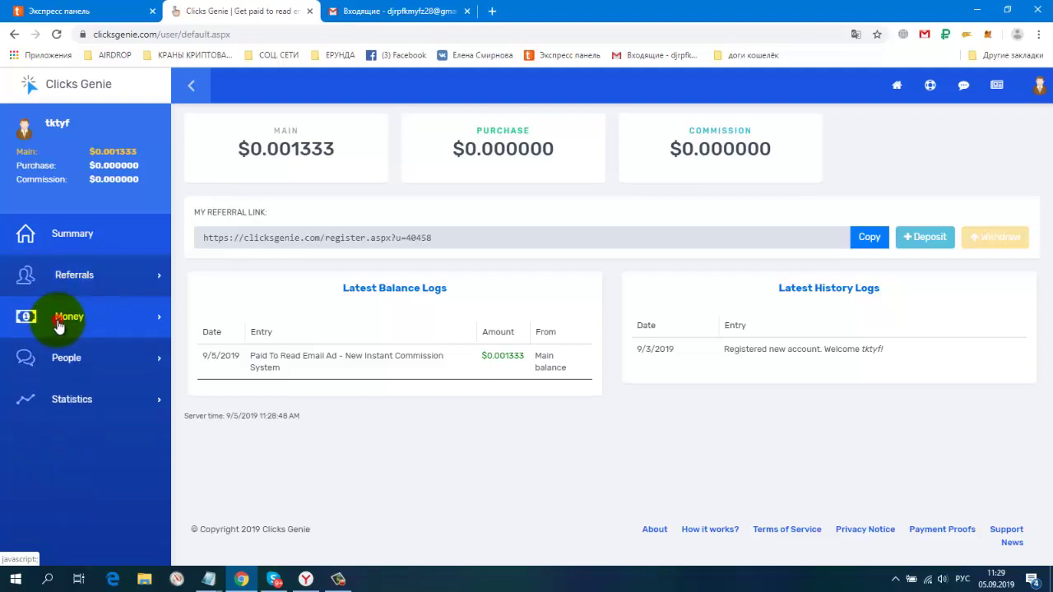
Open the money transfer page and check the available destinations with Commission and with Purchase as the source balance
{"action": "left_click", "coordinate": [58, 319]}
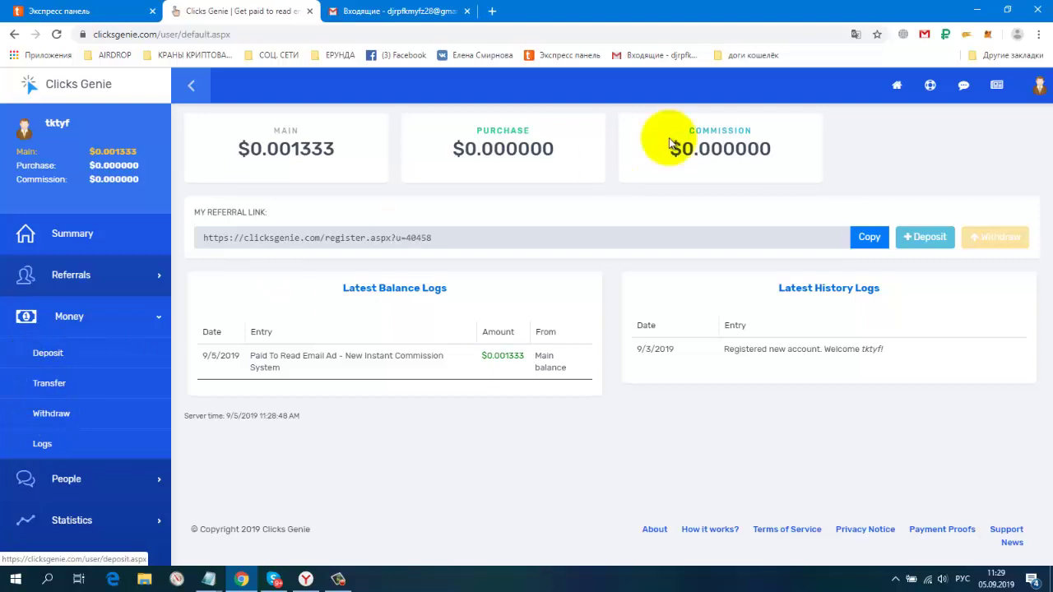
{"action": "left_click", "coordinate": [46, 387]}
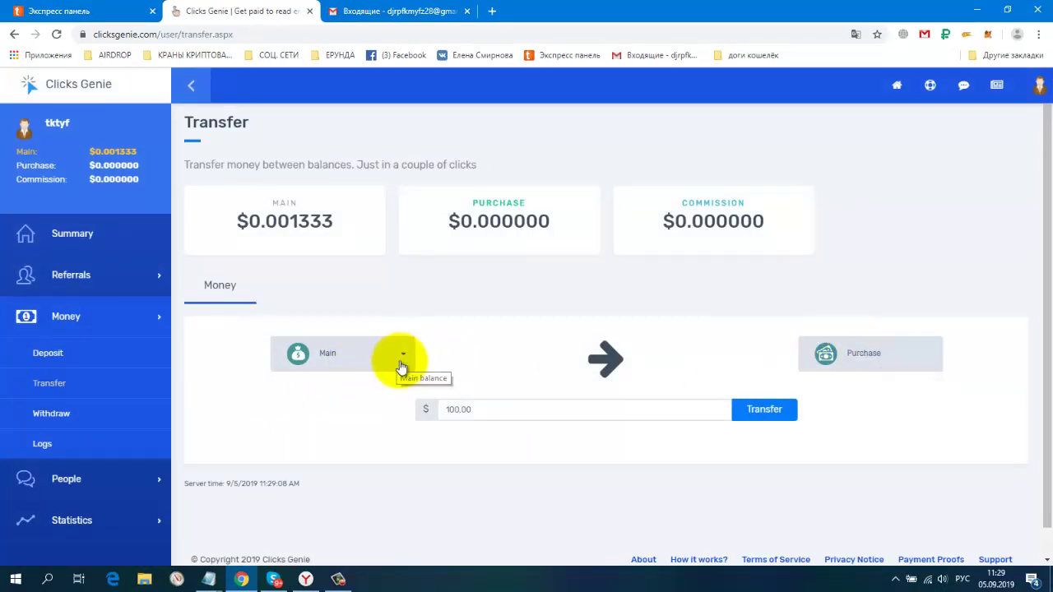
{"action": "left_click", "coordinate": [364, 393]}
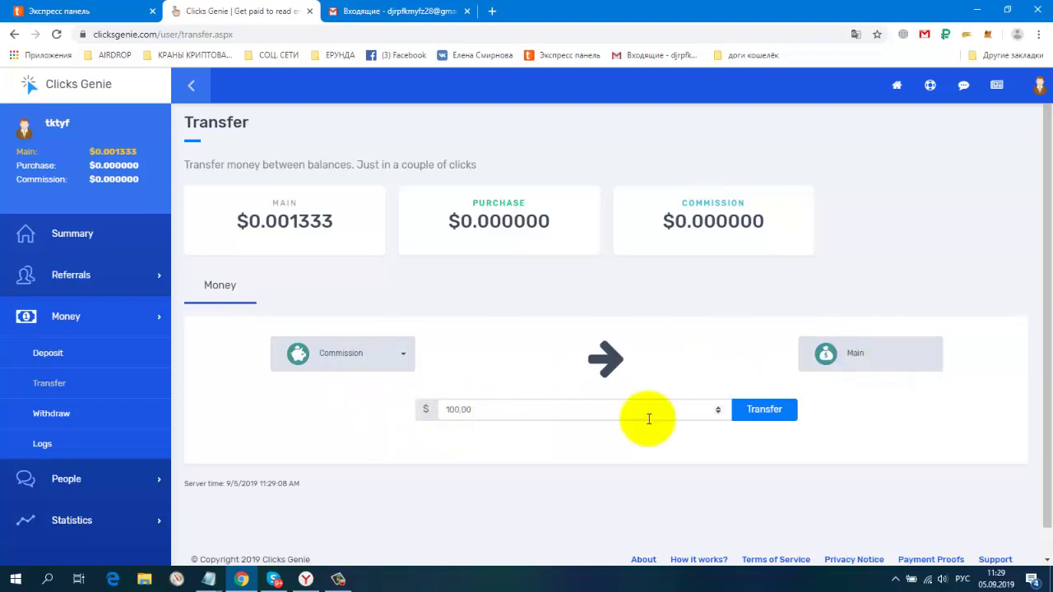
{"action": "left_click", "coordinate": [395, 356]}
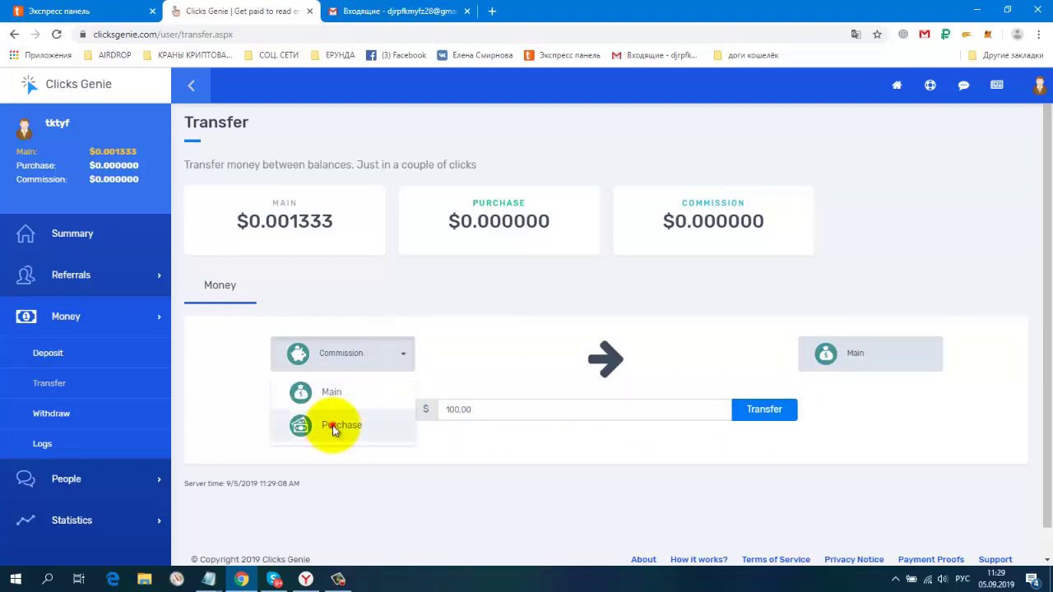
{"action": "left_click", "coordinate": [332, 425]}
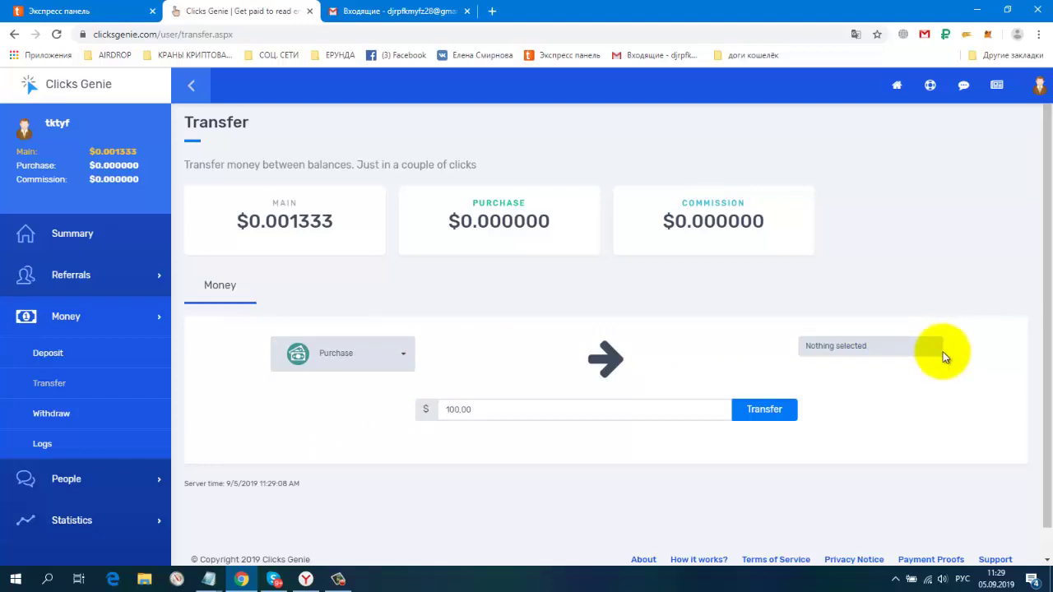
View the member's own profile page under People and return to the account summary
{"action": "left_click", "coordinate": [76, 318]}
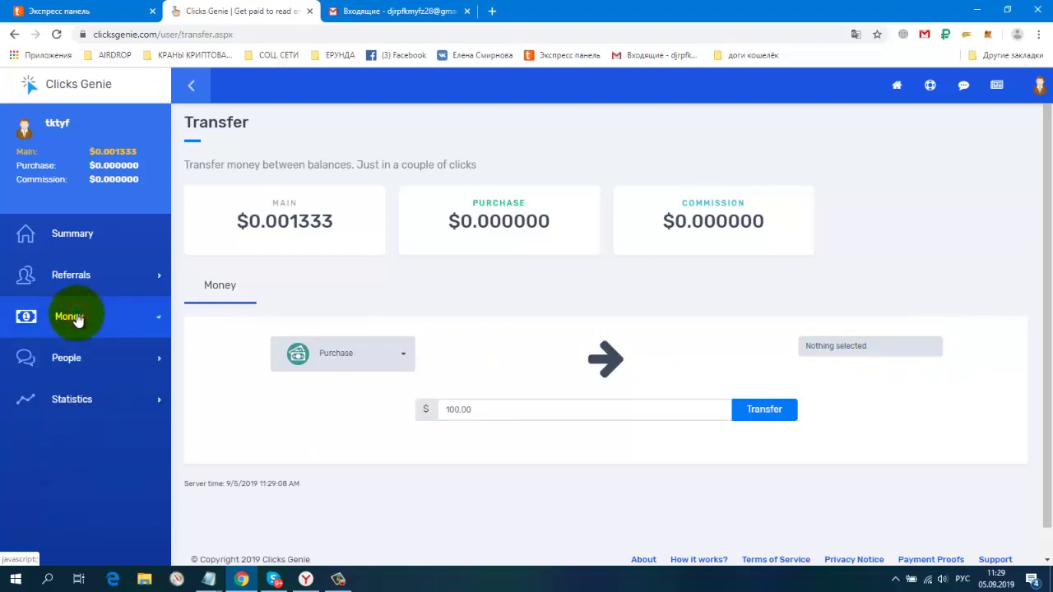
{"action": "left_click", "coordinate": [76, 368]}
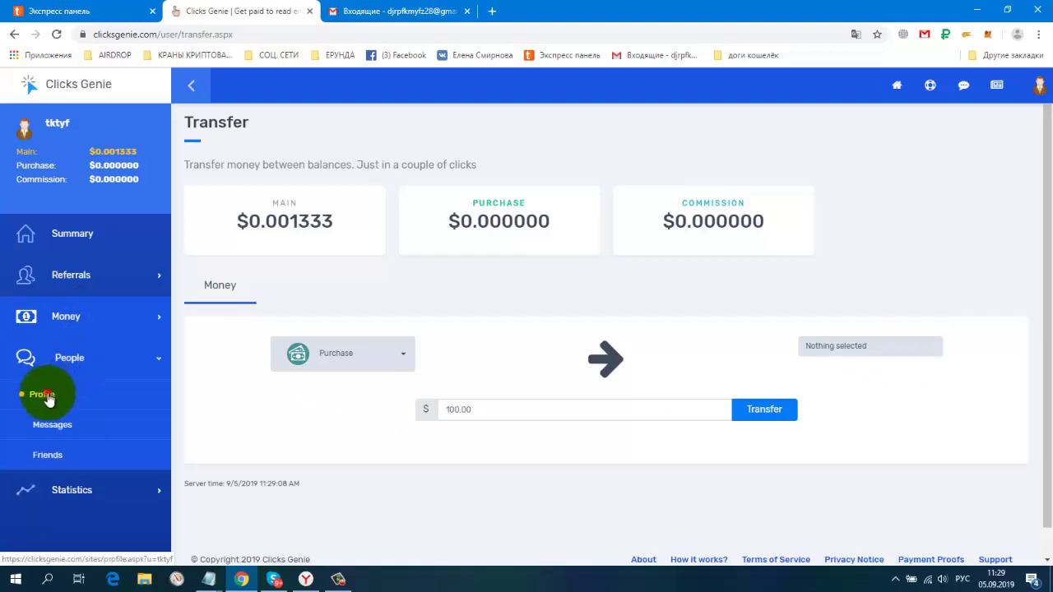
{"action": "left_click", "coordinate": [46, 395]}
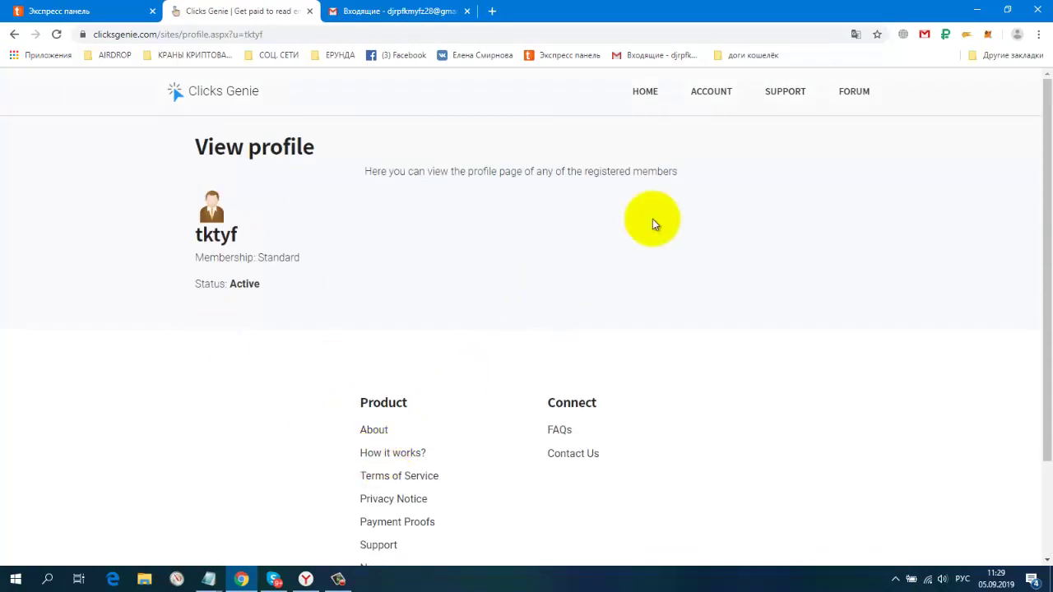
{"action": "left_click", "coordinate": [698, 95]}
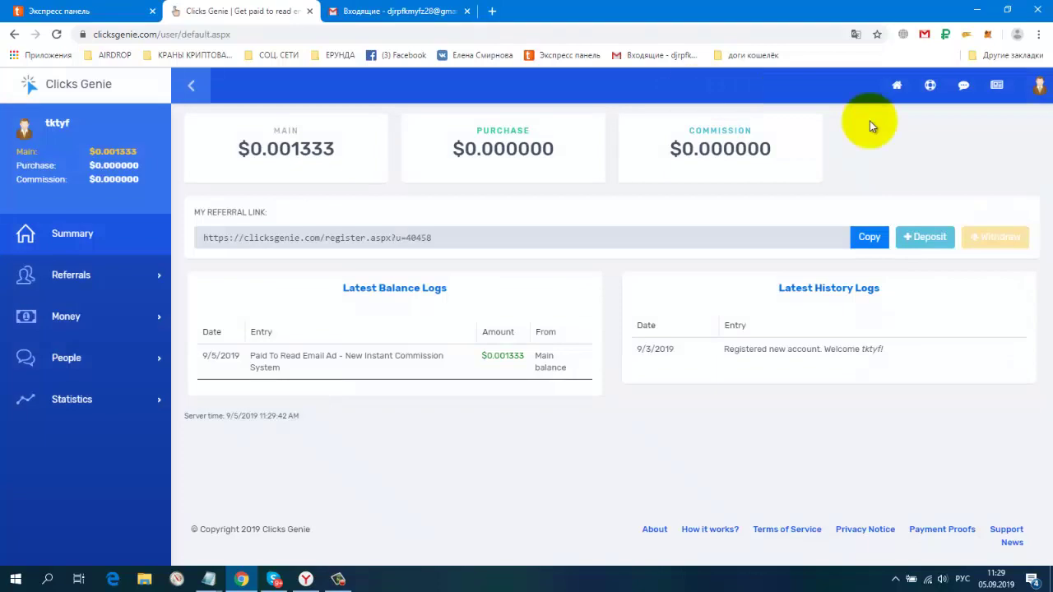
Open the account settings and review the general personal details and the PerfectMoney and FaucetHub payment address fields
{"action": "left_click", "coordinate": [1038, 87]}
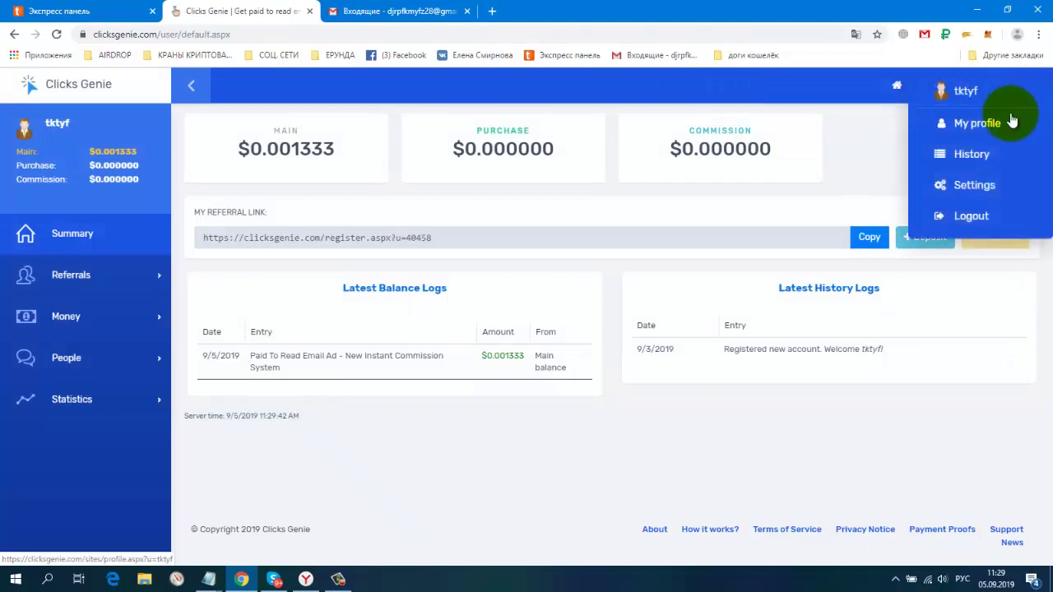
{"action": "left_click", "coordinate": [976, 186]}
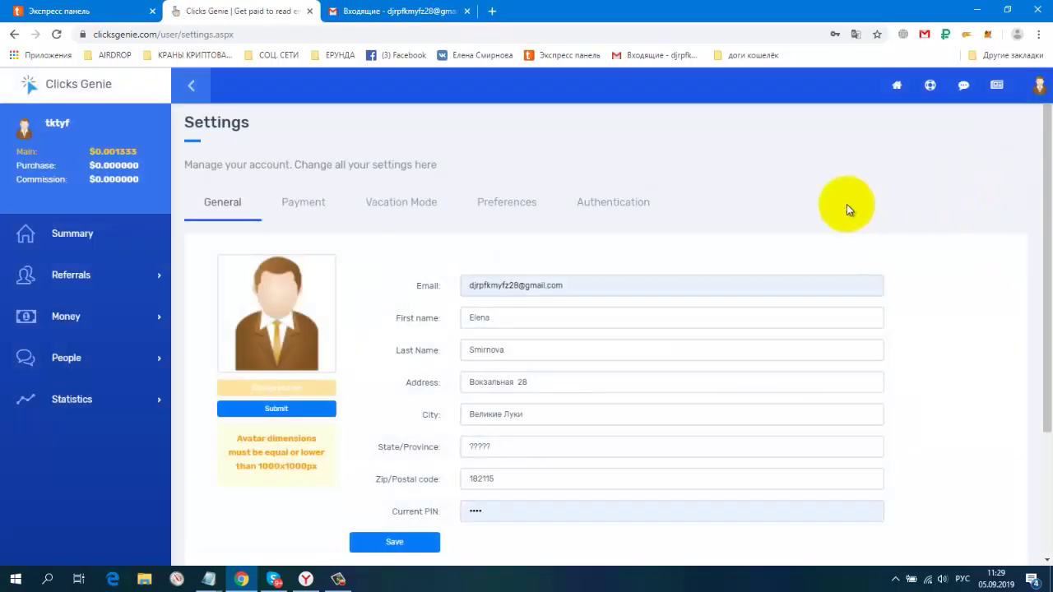
{"action": "scroll", "coordinate": [810, 210], "scroll_direction": "down", "scroll_amount": 2}
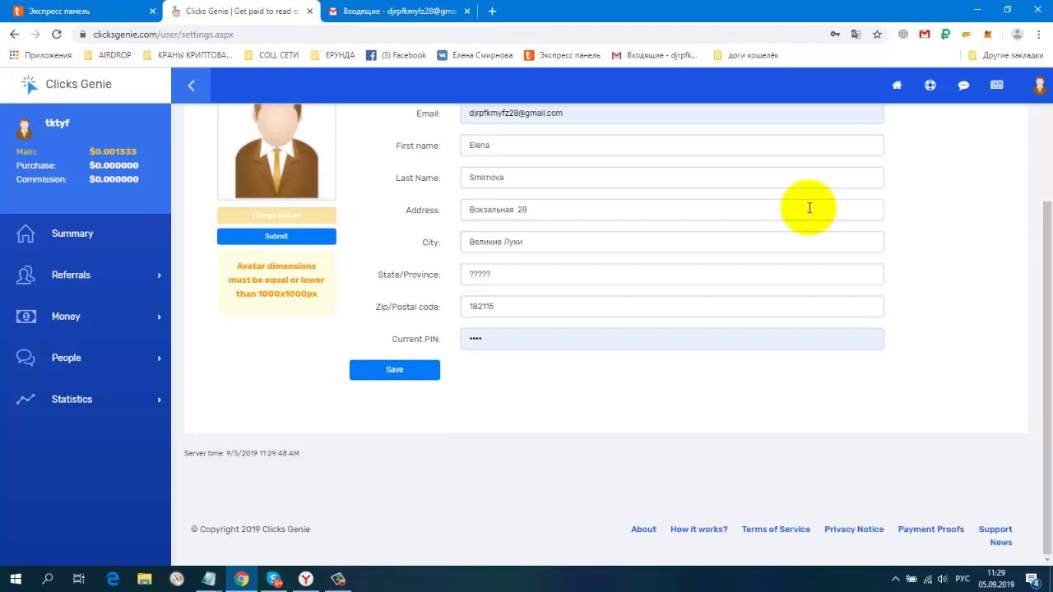
{"action": "scroll", "coordinate": [809, 208], "scroll_direction": "up", "scroll_amount": 2}
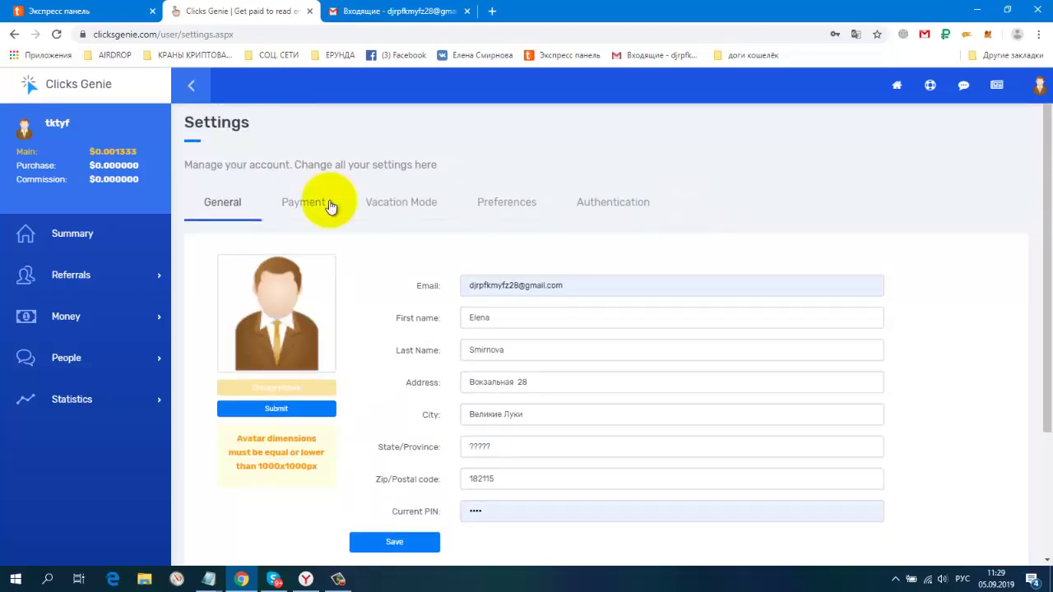
{"action": "left_click", "coordinate": [290, 207]}
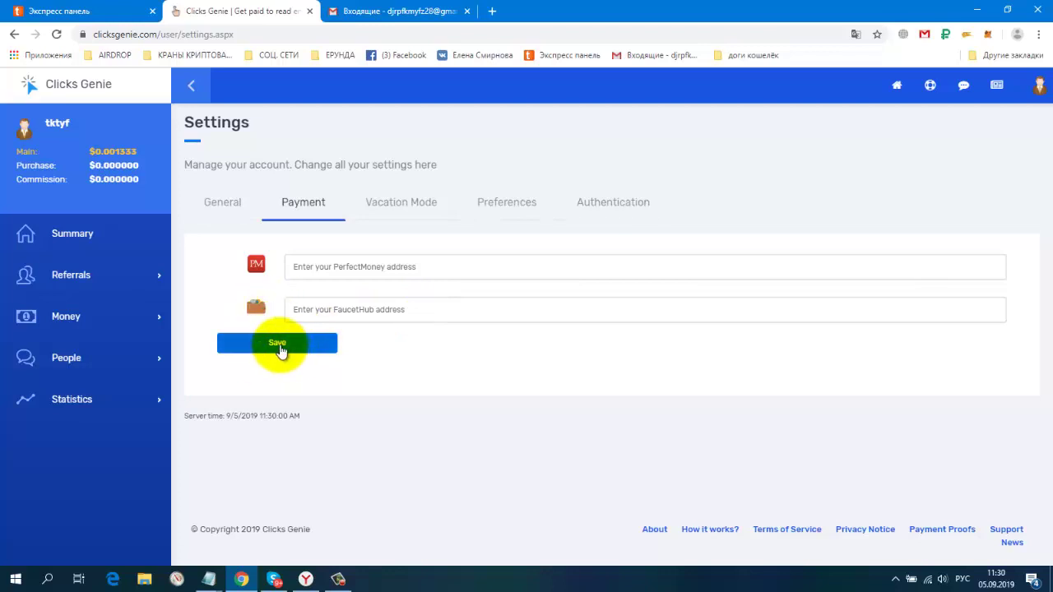
Open the Vacation Mode settings and translate the page into Russian to read its conditions
{"action": "left_click", "coordinate": [398, 212]}
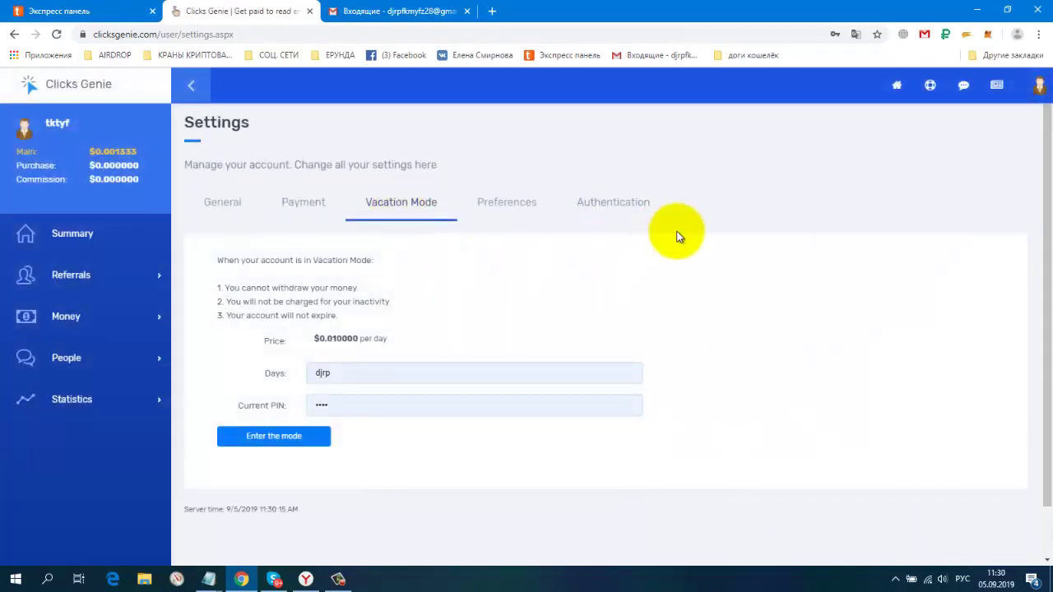
{"action": "left_click", "coordinate": [883, 241]}
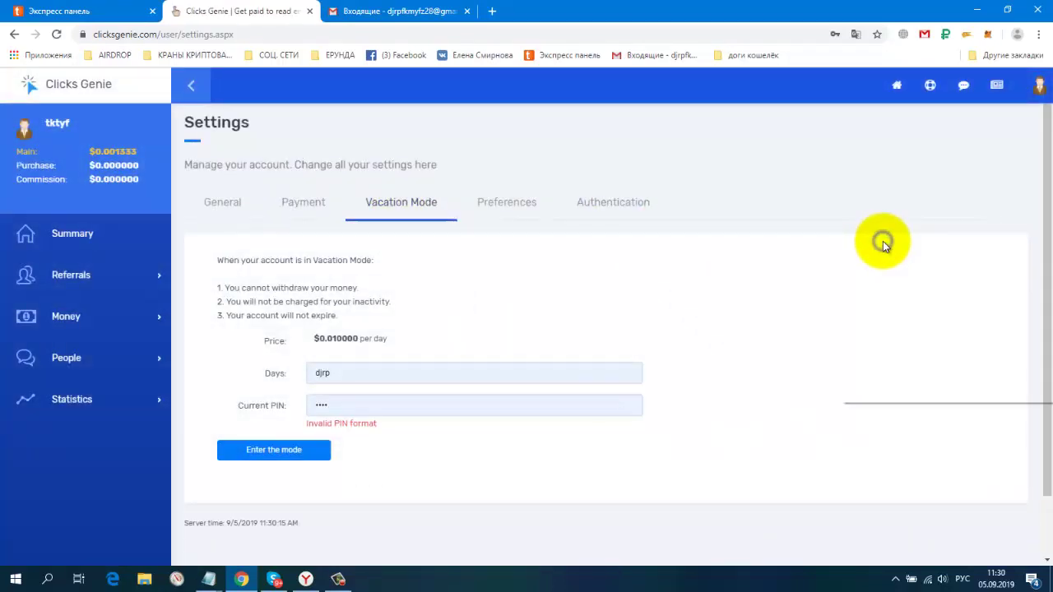
{"action": "right_click", "coordinate": [883, 244]}
{"action": "left_click", "coordinate": [905, 353]}
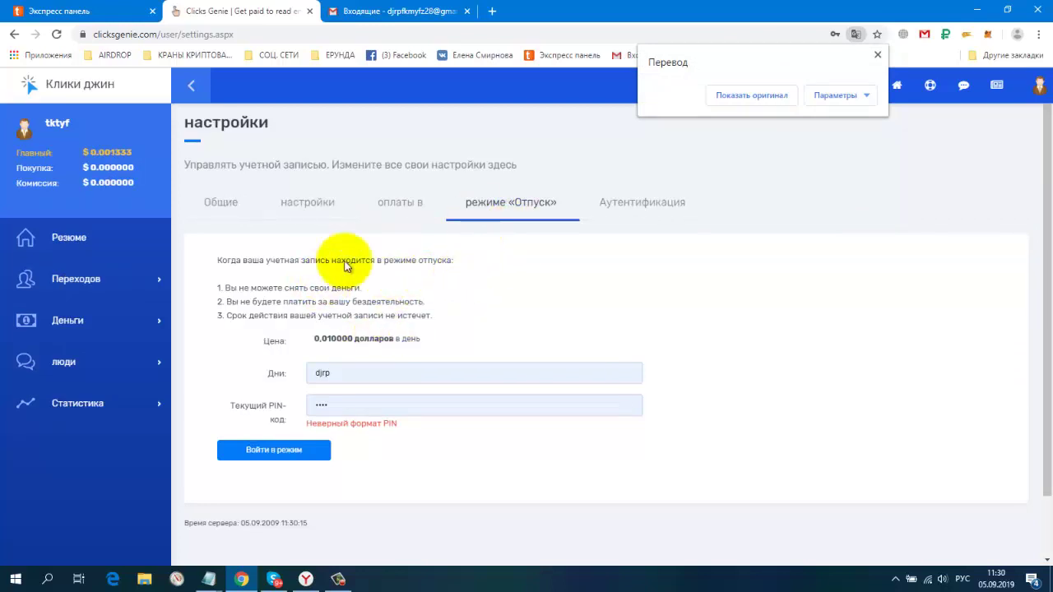
Review the Authentication settings and the General details again, and return to the account summary
{"action": "left_click", "coordinate": [643, 206]}
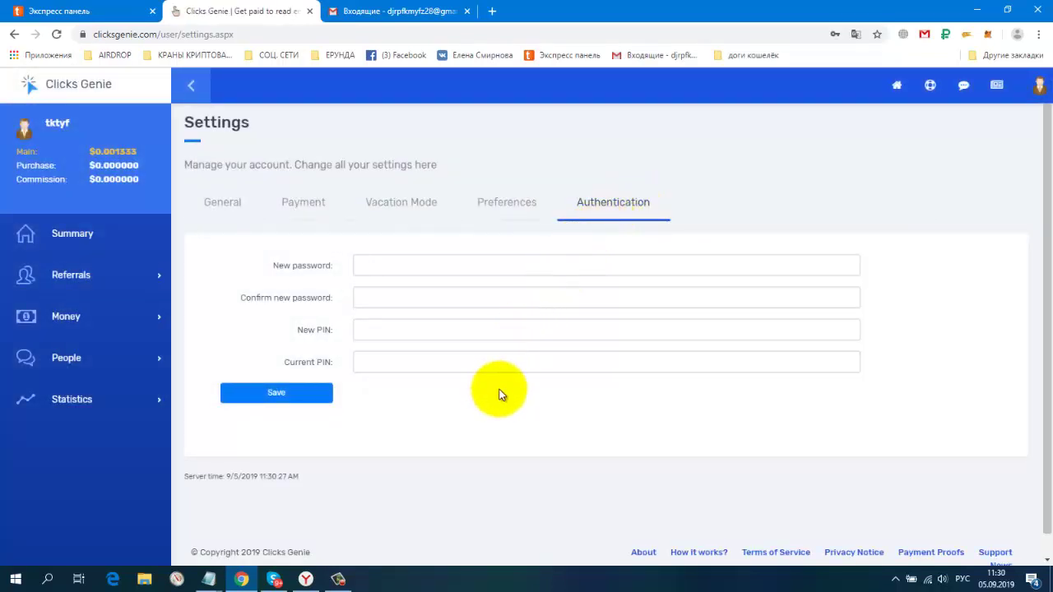
{"action": "left_click", "coordinate": [228, 212]}
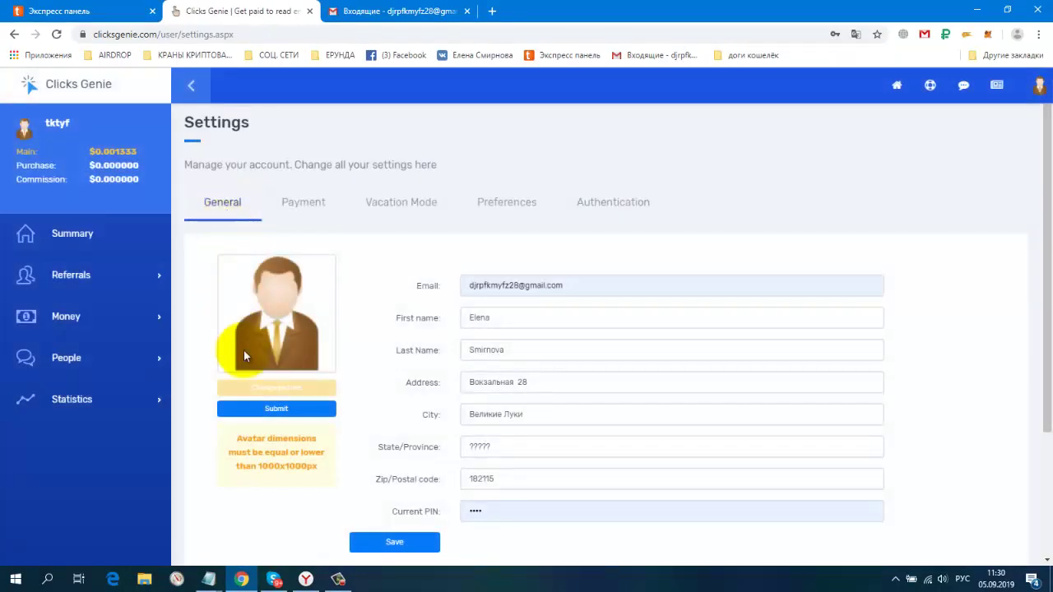
{"action": "scroll", "coordinate": [277, 293], "scroll_direction": "down", "scroll_amount": 3}
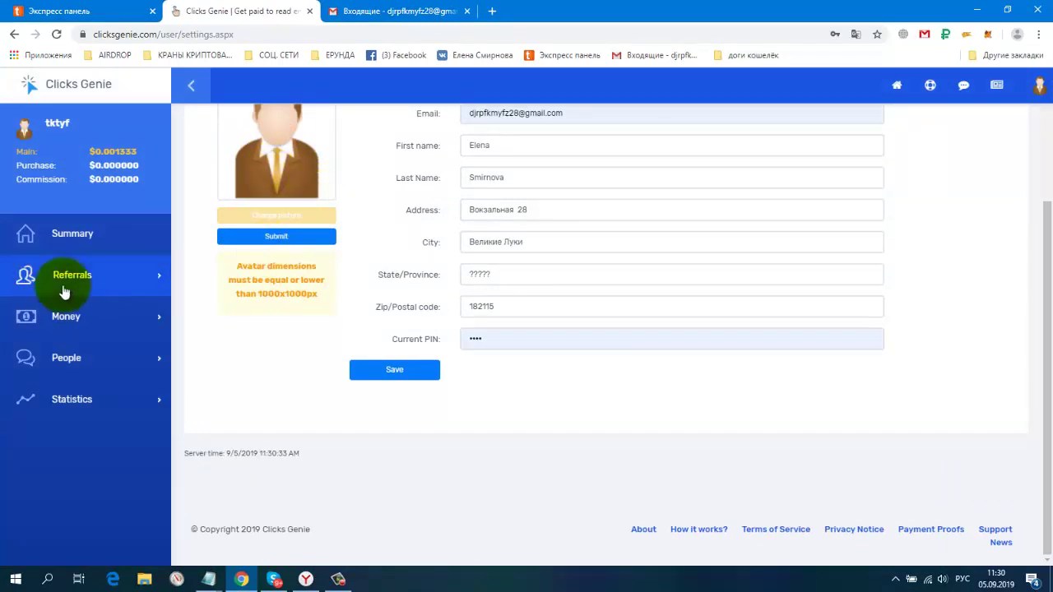
{"action": "left_click", "coordinate": [64, 237]}
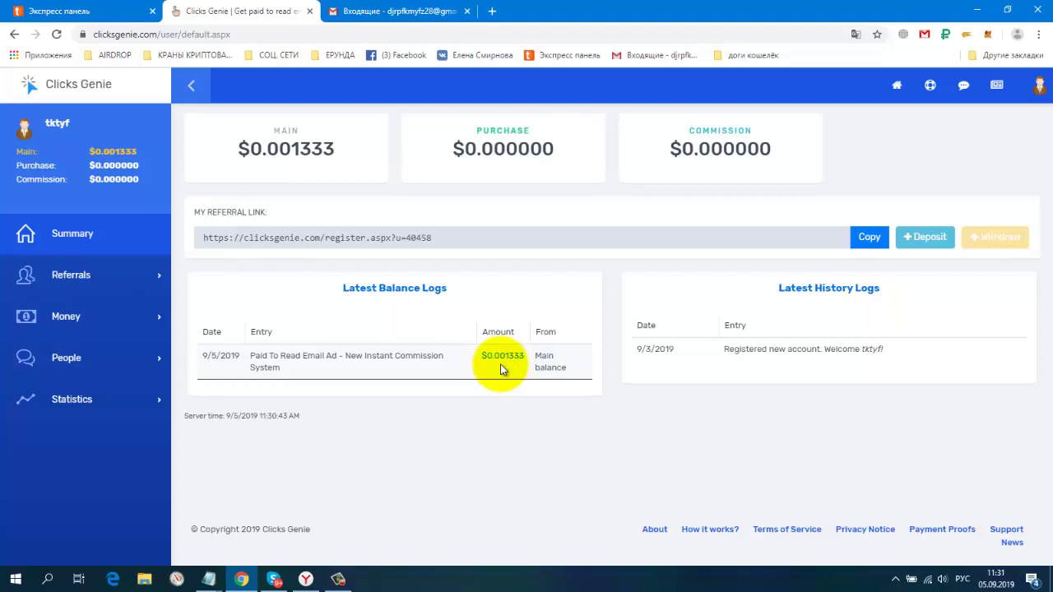
Switch to Gmail, open the Clicks Genie "Paid to read email campaign" conversation and follow the LIST BUILDING WEBINAR link
{"action": "left_click", "coordinate": [403, 11]}
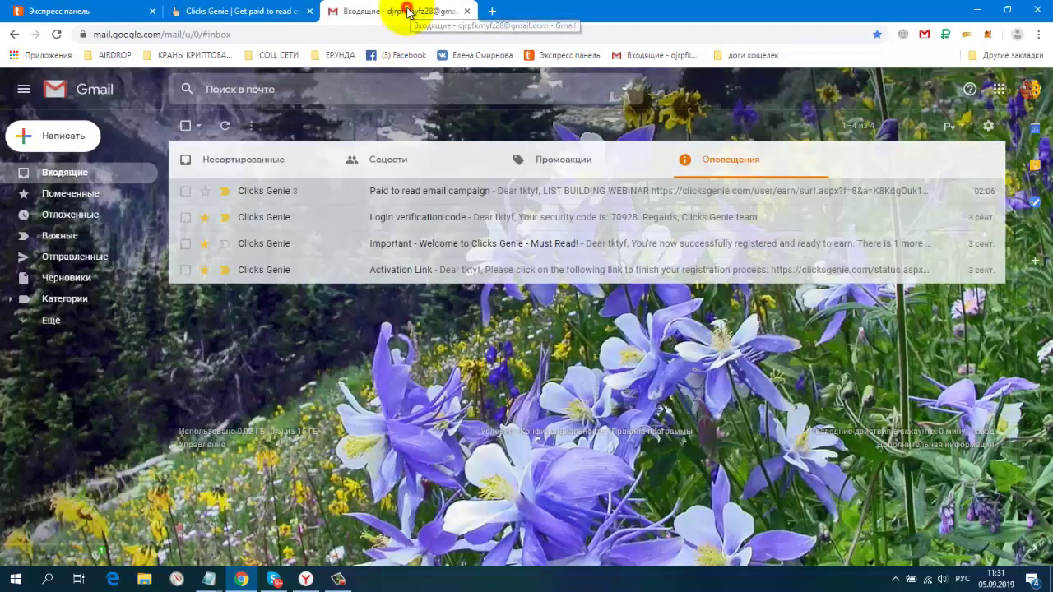
{"action": "left_click", "coordinate": [484, 190]}
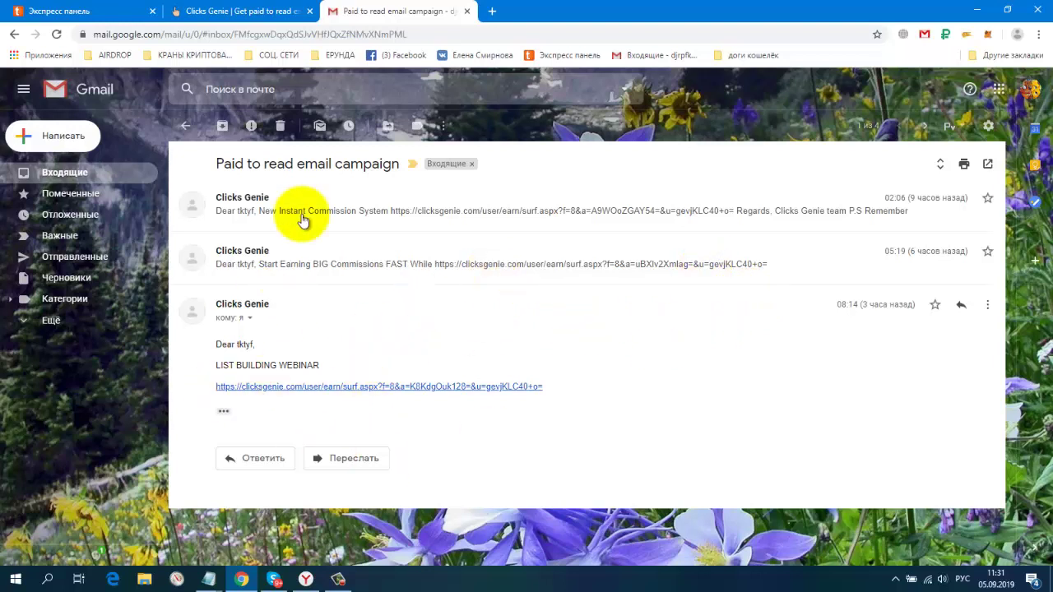
{"action": "left_click", "coordinate": [346, 386]}
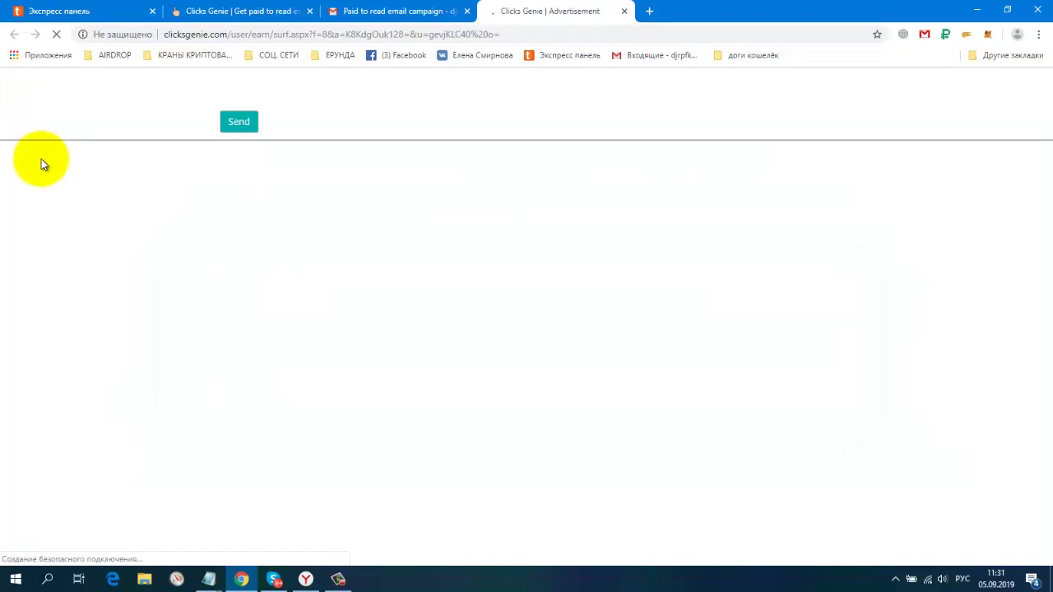
Complete the robot check on the LIST BUILDING WEBINAR ad, send it for credit and dismiss the translation offer
{"action": "left_click", "coordinate": [23, 99]}
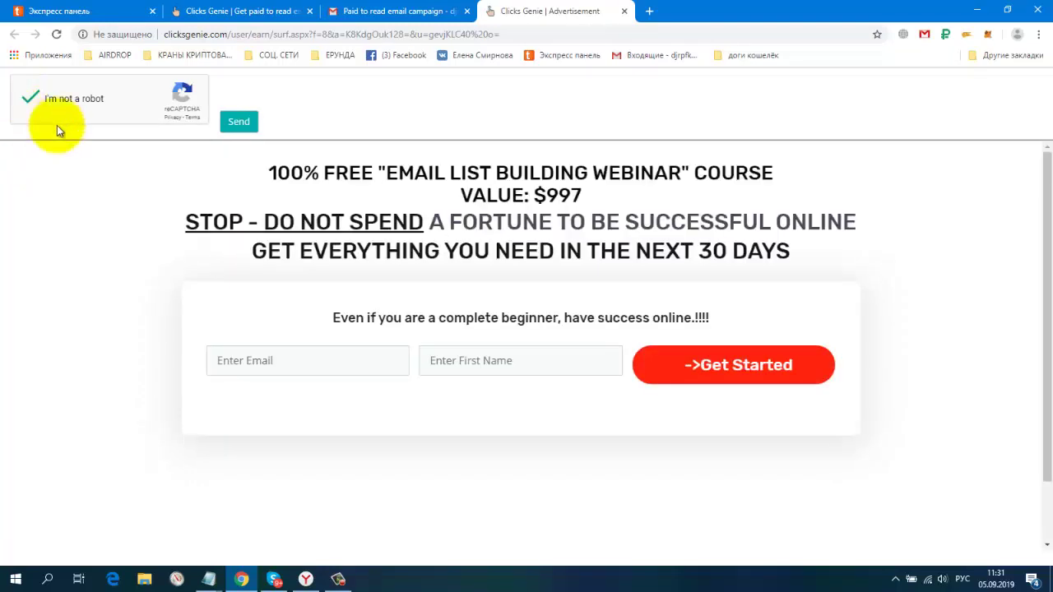
{"action": "left_click", "coordinate": [237, 123]}
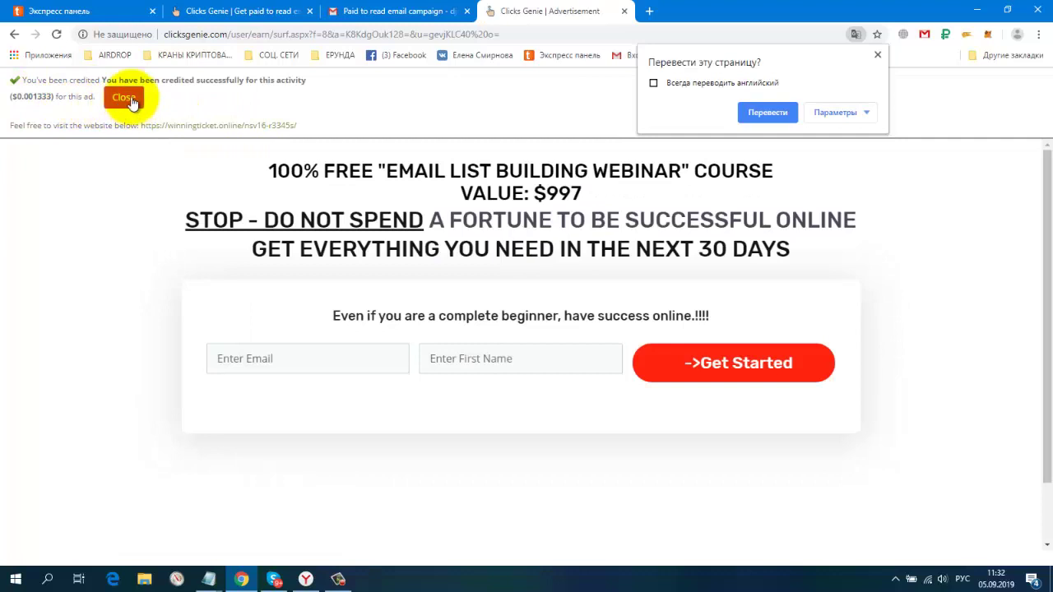
{"action": "left_click", "coordinate": [99, 185]}
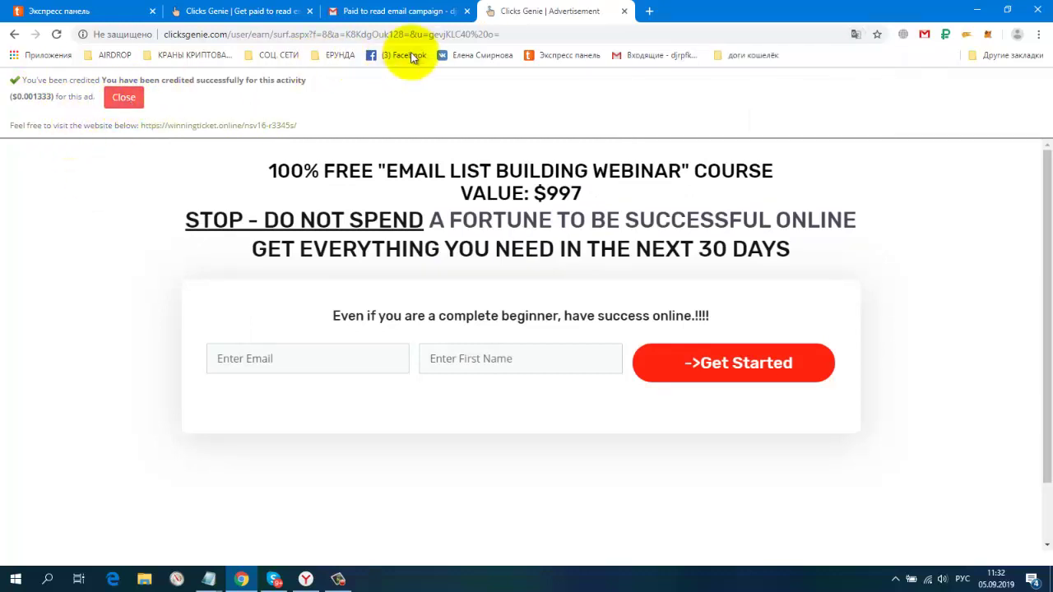
Refresh the Clicks Genie account summary to check the main balance, and close the viewed webinar advertisement
{"action": "left_click", "coordinate": [245, 18]}
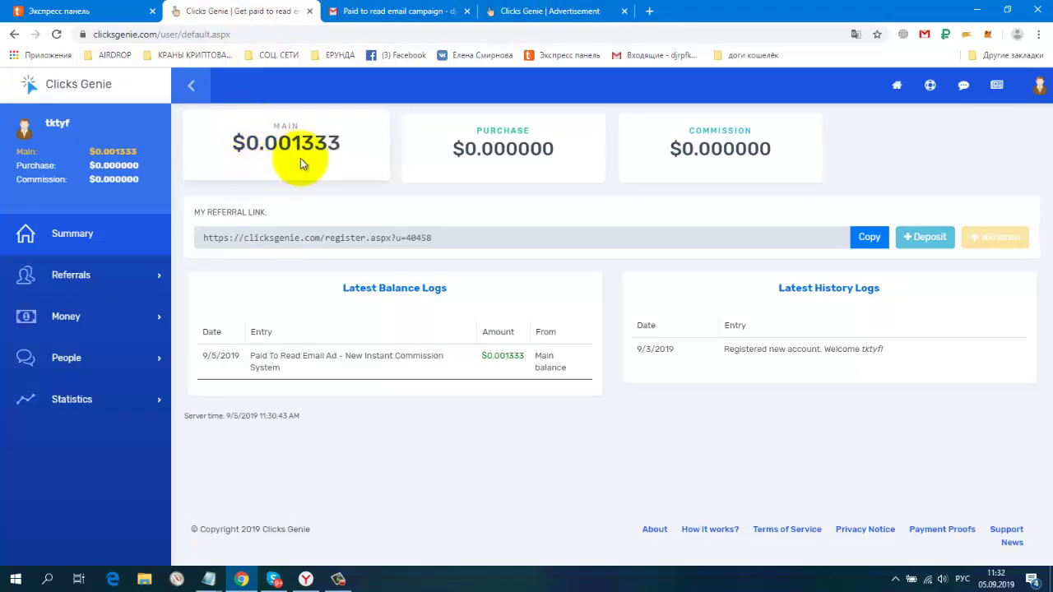
{"action": "left_click", "coordinate": [56, 35]}
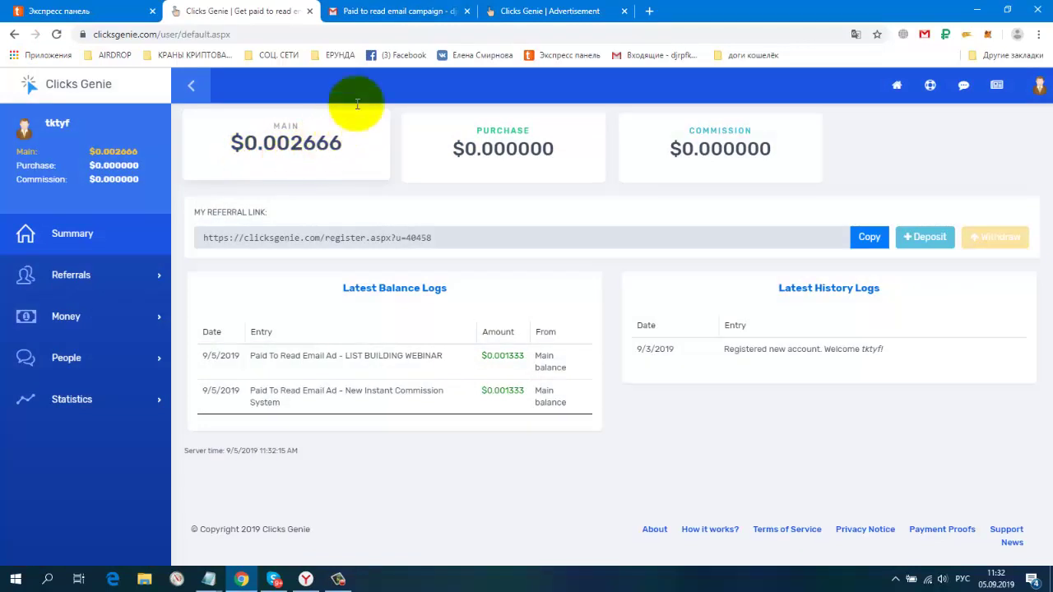
{"action": "left_click", "coordinate": [400, 11]}
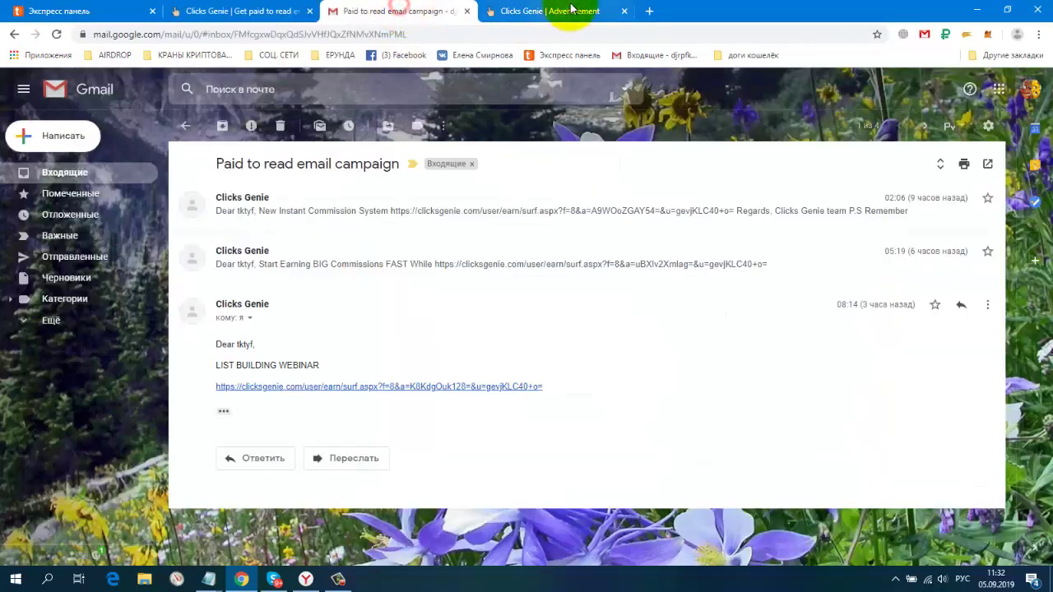
{"action": "left_click", "coordinate": [624, 11]}
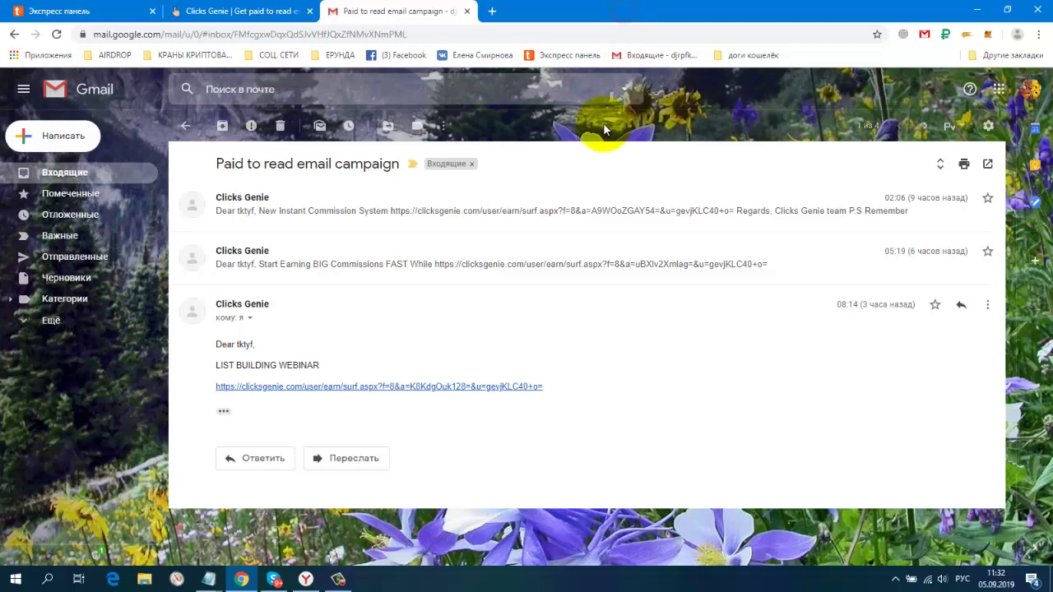
Open the paid link in the "Start Earning BIG Commissions FAST While" email and submit the ad's robot check for credit
{"action": "left_click", "coordinate": [249, 318]}
{"action": "left_click", "coordinate": [501, 284]}
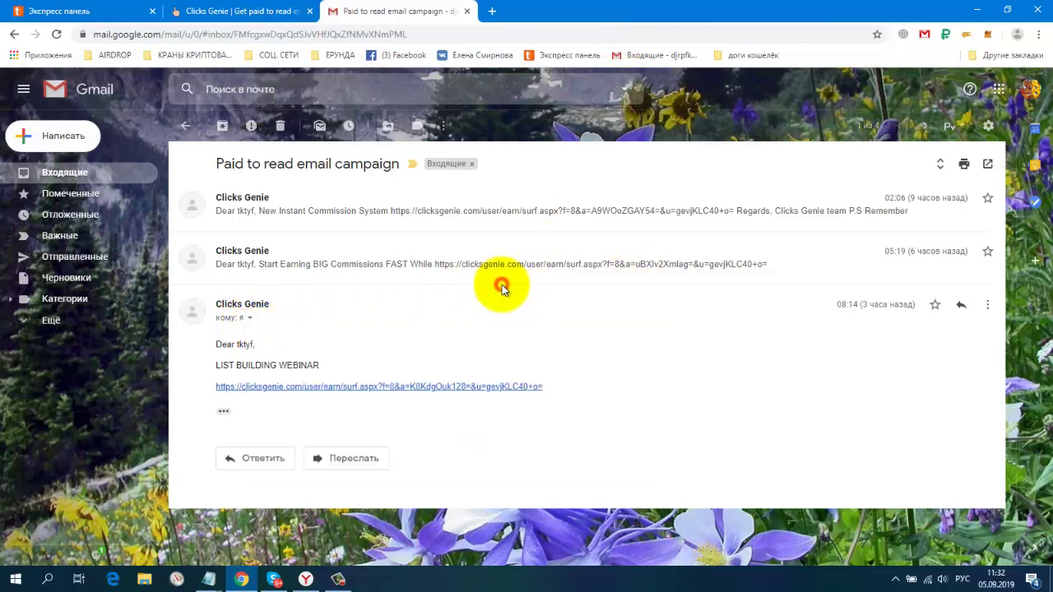
{"action": "left_click", "coordinate": [526, 246]}
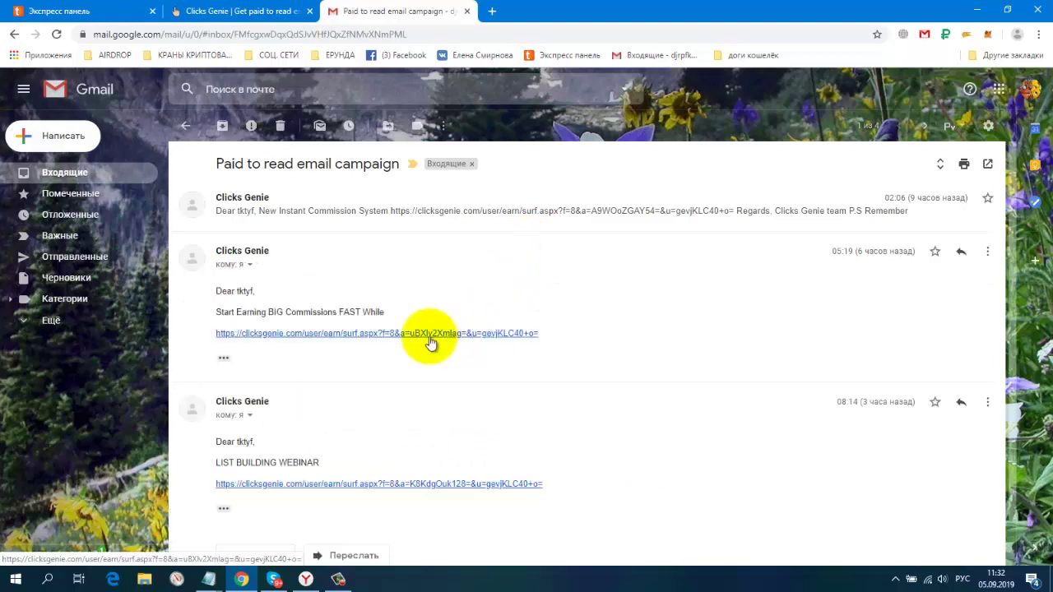
{"action": "left_click", "coordinate": [429, 334]}
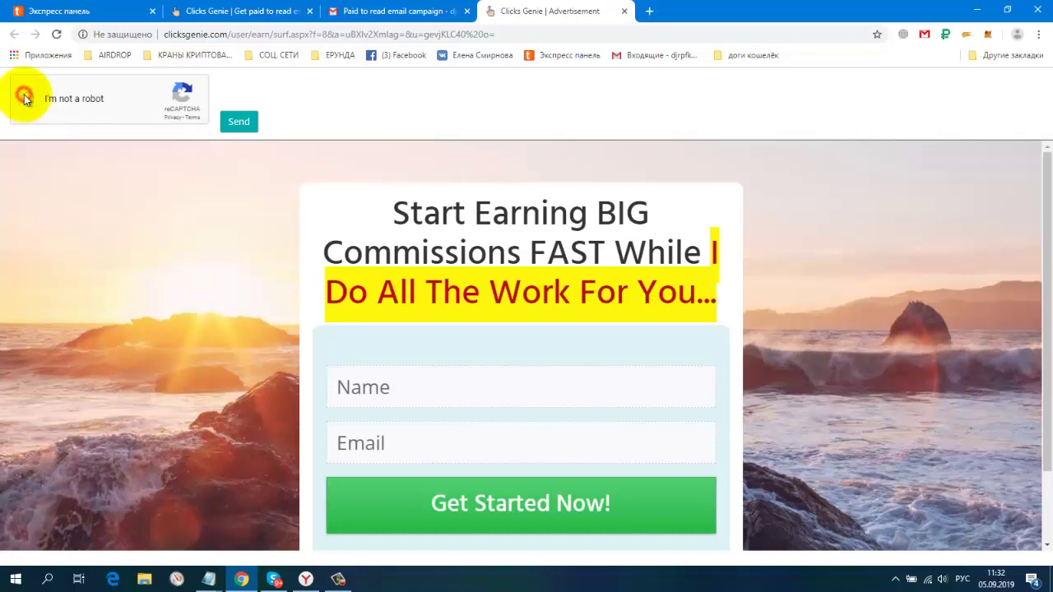
{"action": "left_click", "coordinate": [25, 99]}
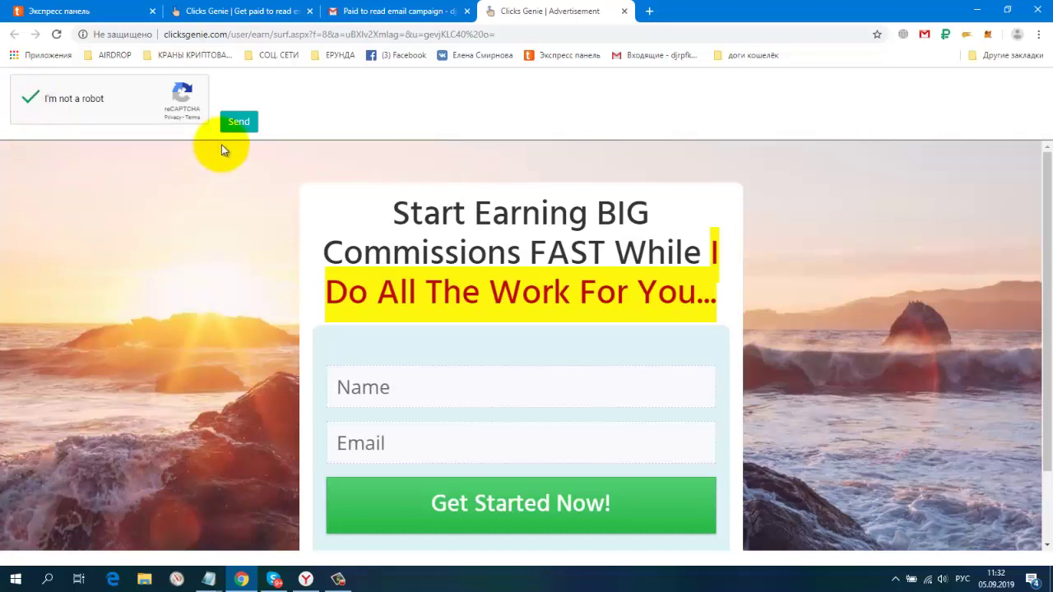
{"action": "left_click", "coordinate": [241, 123]}
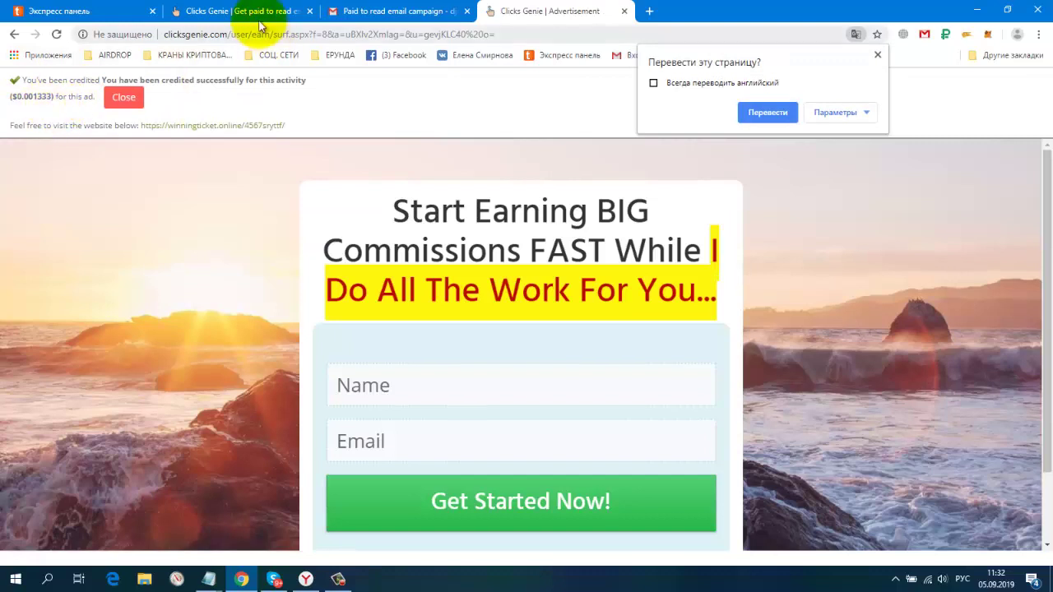
Reload the account summary to check the credit for the BIG Commissions ad, and close that advertisement
{"action": "left_click", "coordinate": [255, 17]}
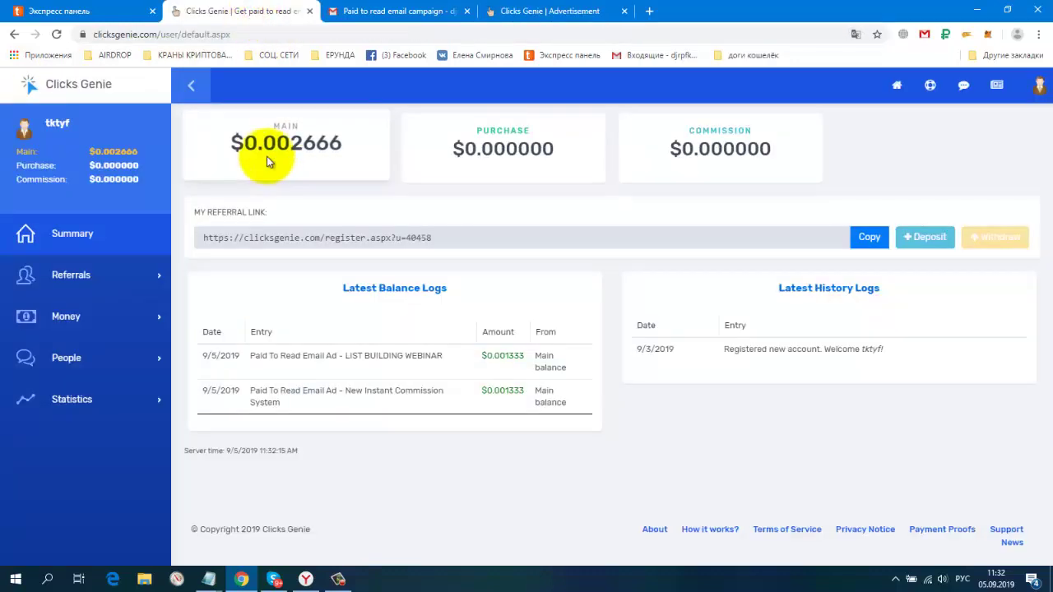
{"action": "left_click", "coordinate": [54, 36]}
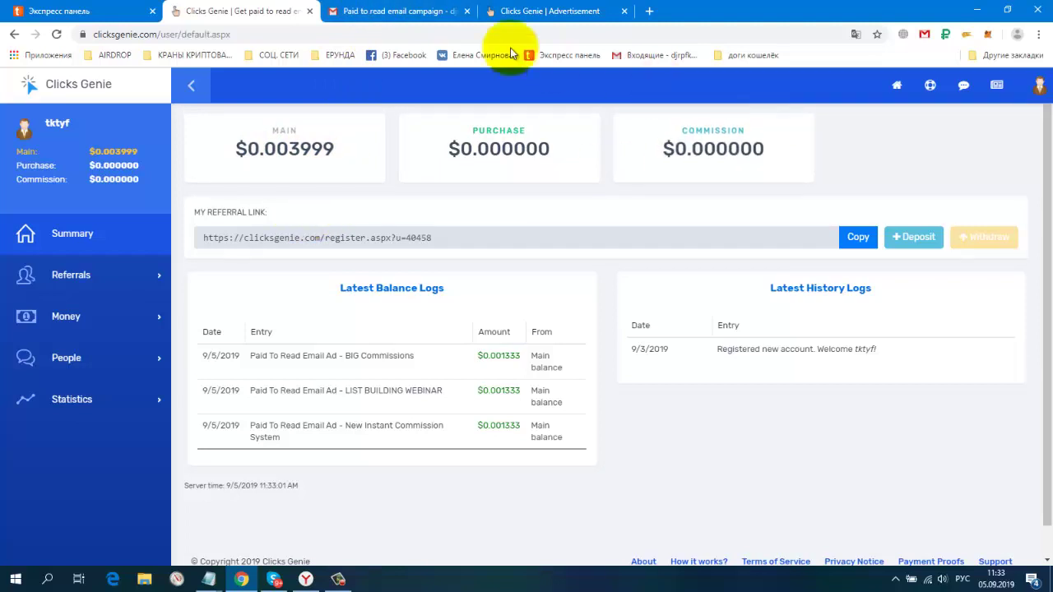
{"action": "left_click", "coordinate": [624, 11]}
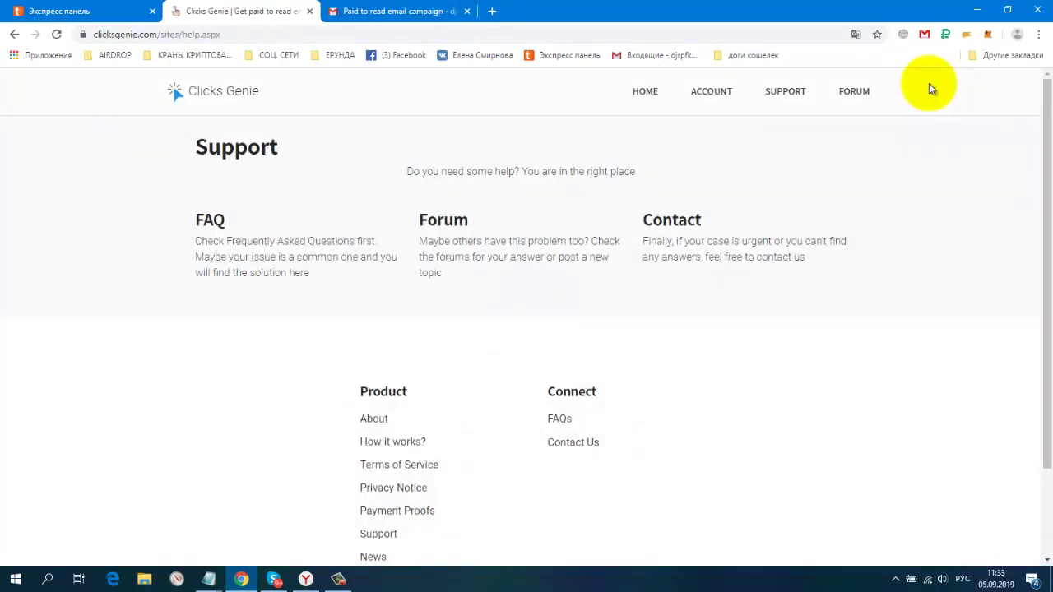
Review the Support page with its FAQ, Forum and Contact options and footer links, and return to the account summary
{"action": "scroll", "coordinate": [887, 280], "scroll_direction": "down", "scroll_amount": 2}
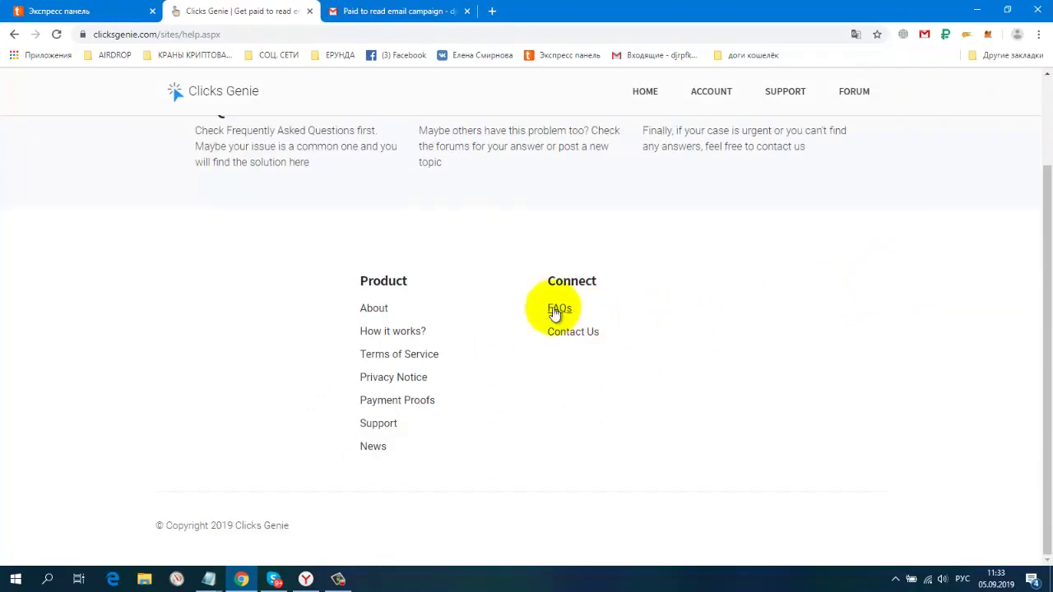
{"action": "scroll", "coordinate": [798, 236], "scroll_direction": "up", "scroll_amount": 2}
{"action": "left_click", "coordinate": [715, 97]}
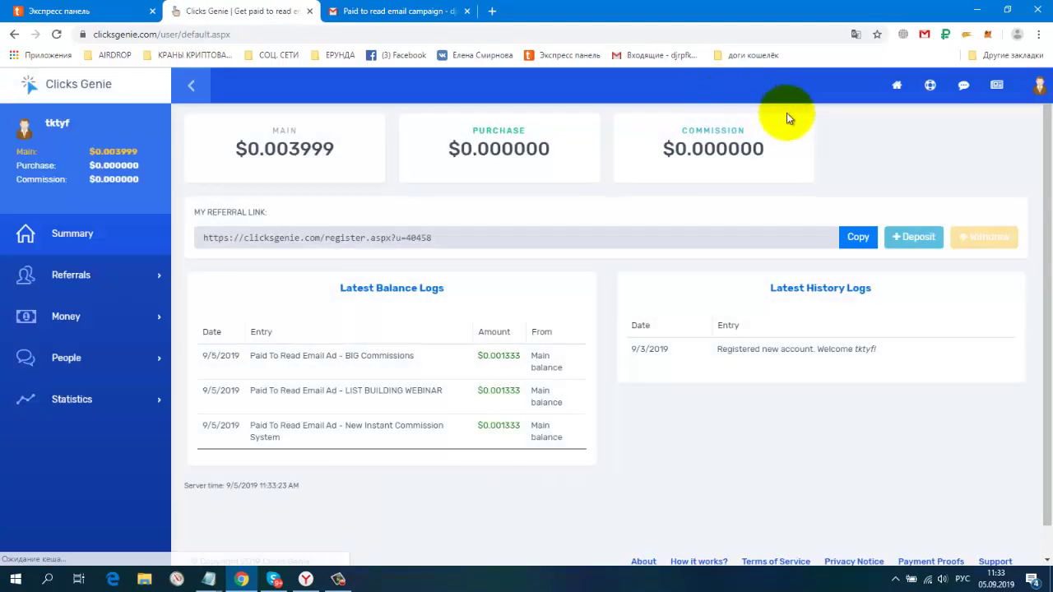
Open the Clicks Genie forum and look through its News, Members and Support sections
{"action": "left_click", "coordinate": [963, 87]}
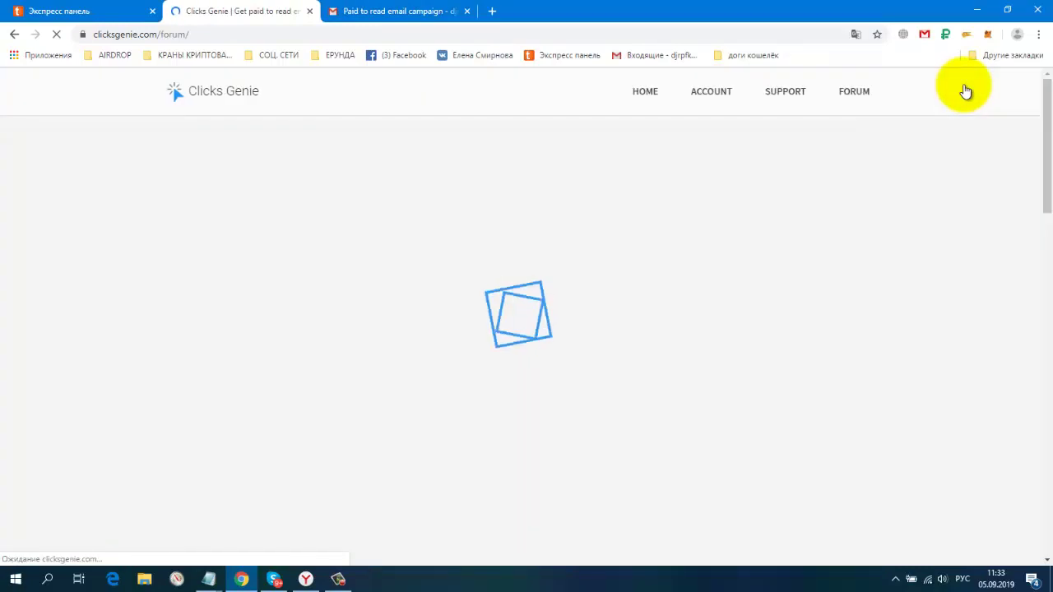
{"action": "scroll", "coordinate": [861, 247], "scroll_direction": "down", "scroll_amount": 2}
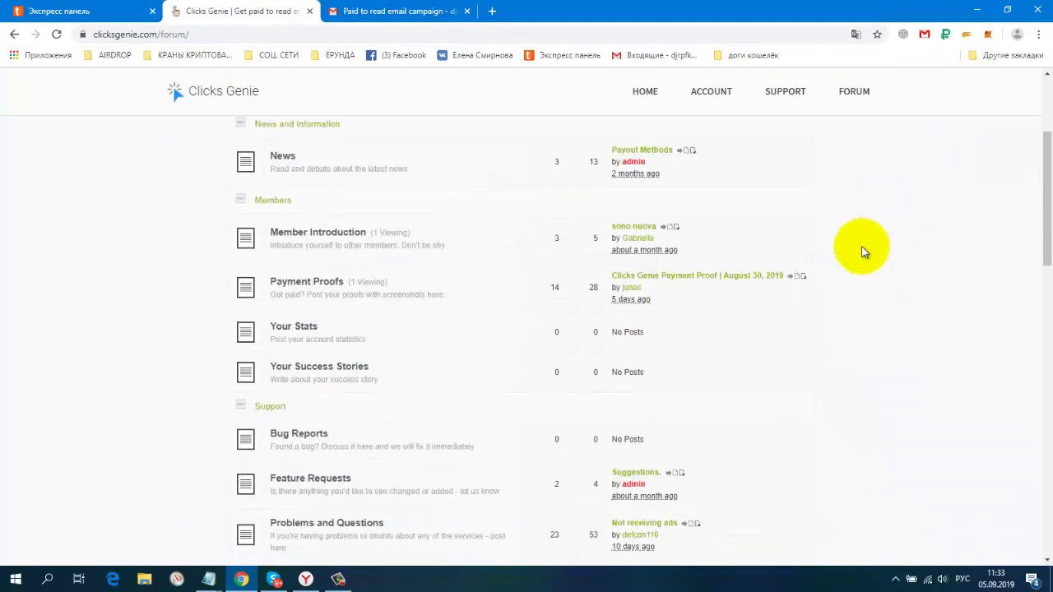
{"action": "scroll", "coordinate": [862, 246], "scroll_direction": "down", "scroll_amount": 4}
{"action": "scroll", "coordinate": [861, 246], "scroll_direction": "up", "scroll_amount": 4}
{"action": "scroll", "coordinate": [861, 246], "scroll_direction": "up", "scroll_amount": 5}
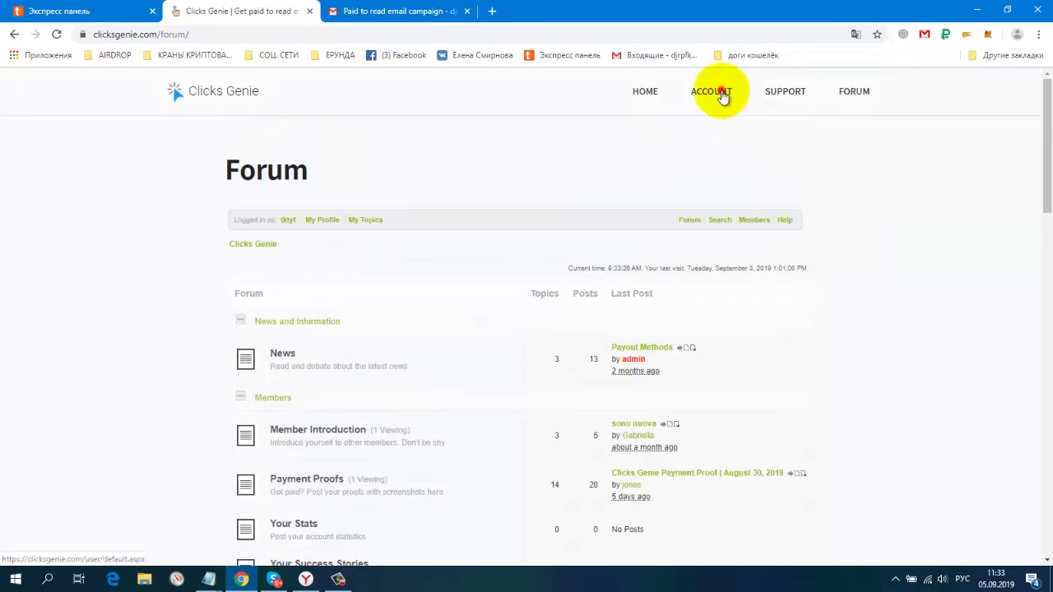